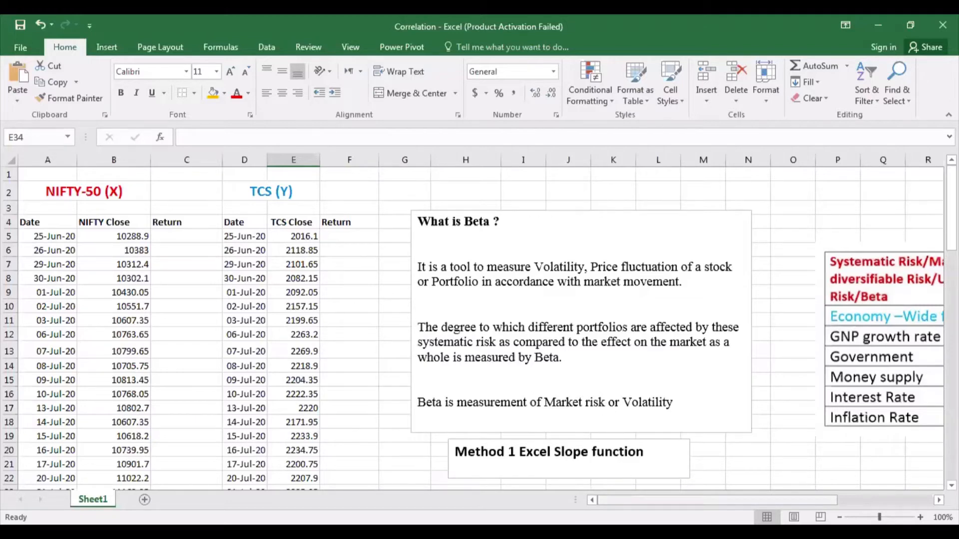
Step: Examine the Beta definition, the systematic versus unsystematic risk table, and the NIFTY-50 and TCS closing price data
{"action": "left_click_drag", "start_coordinate": [699, 500], "coordinate": [748, 500]}
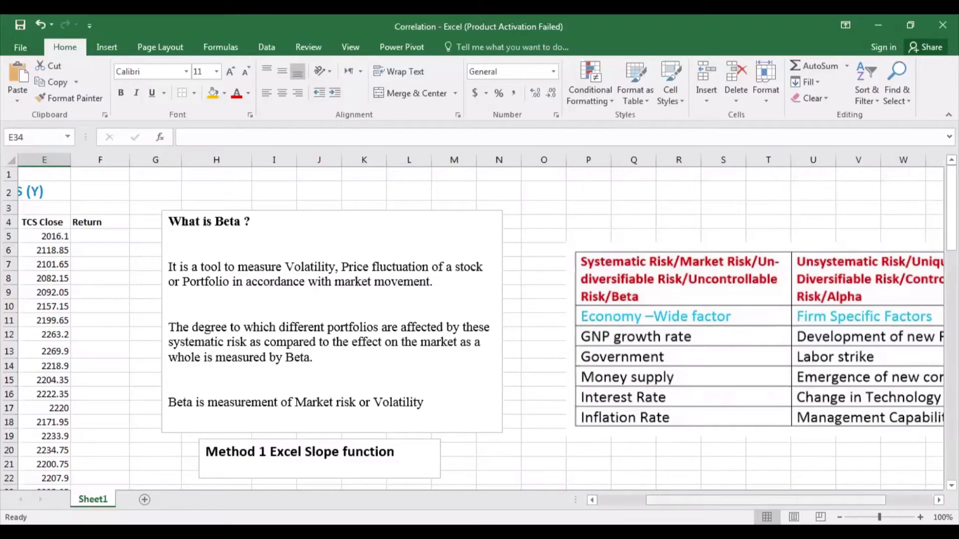
{"action": "scroll", "coordinate": [738, 278], "scroll_direction": "right", "scroll_amount": 2}
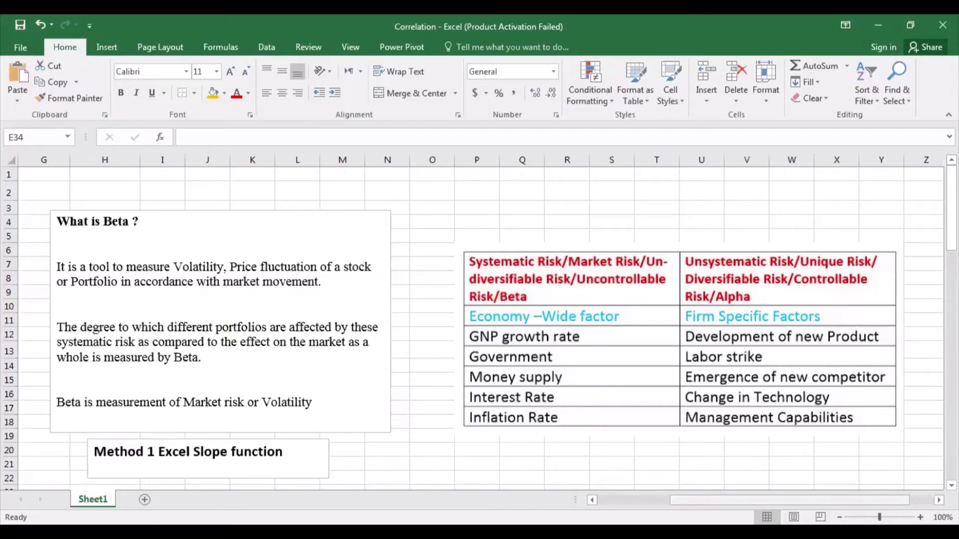
{"action": "scroll", "coordinate": [396, 378], "scroll_direction": "left", "scroll_amount": 3}
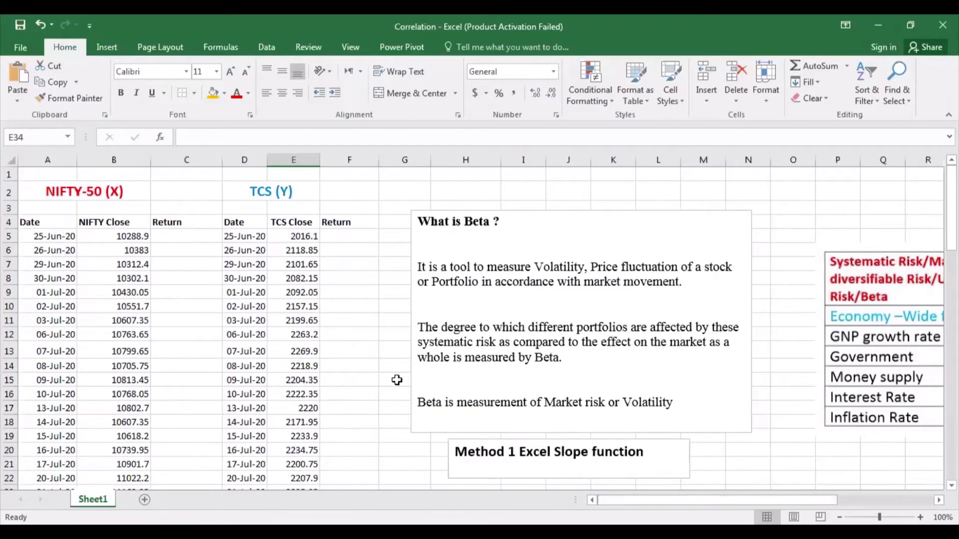
{"action": "scroll", "coordinate": [396, 379], "scroll_direction": "down", "scroll_amount": 2}
{"action": "scroll", "coordinate": [395, 379], "scroll_direction": "up", "scroll_amount": 2}
{"action": "scroll", "coordinate": [395, 378], "scroll_direction": "down", "scroll_amount": 1}
{"action": "scroll", "coordinate": [395, 379], "scroll_direction": "up", "scroll_amount": 1}
{"action": "scroll", "coordinate": [395, 378], "scroll_direction": "down", "scroll_amount": 2}
{"action": "scroll", "coordinate": [395, 378], "scroll_direction": "up", "scroll_amount": 2}
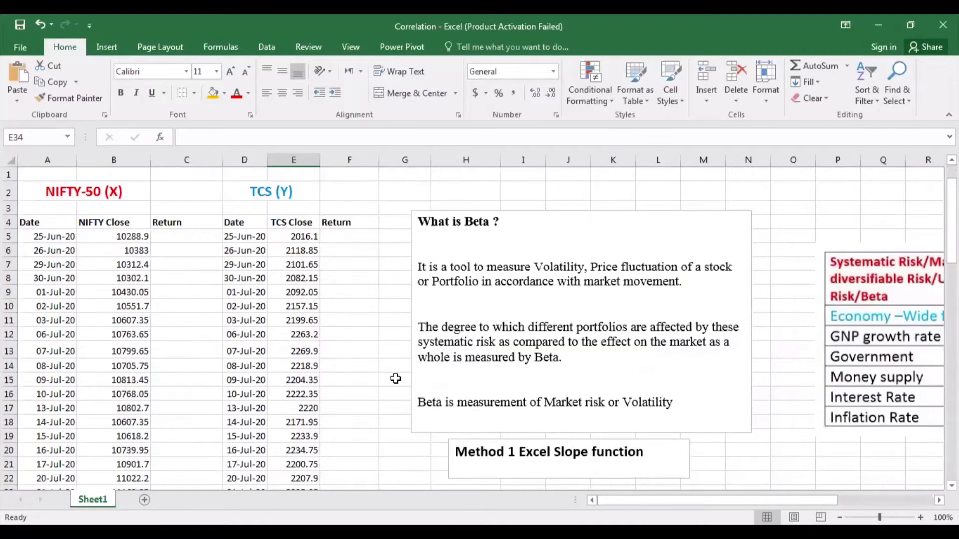
{"action": "scroll", "coordinate": [395, 378], "scroll_direction": "down", "scroll_amount": 1}
{"action": "scroll", "coordinate": [509, 423], "scroll_direction": "up", "scroll_amount": 1}
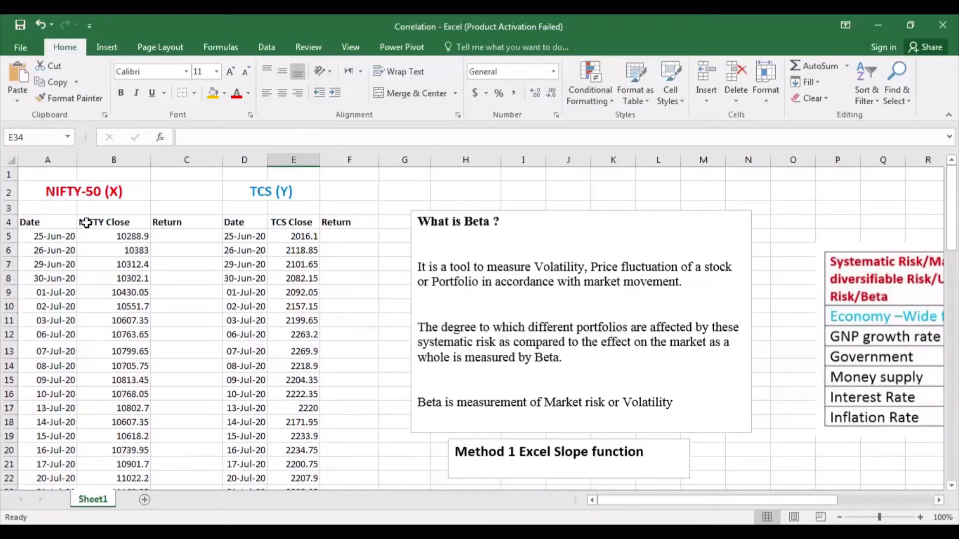
{"action": "scroll", "coordinate": [44, 245], "scroll_direction": "down", "scroll_amount": 2}
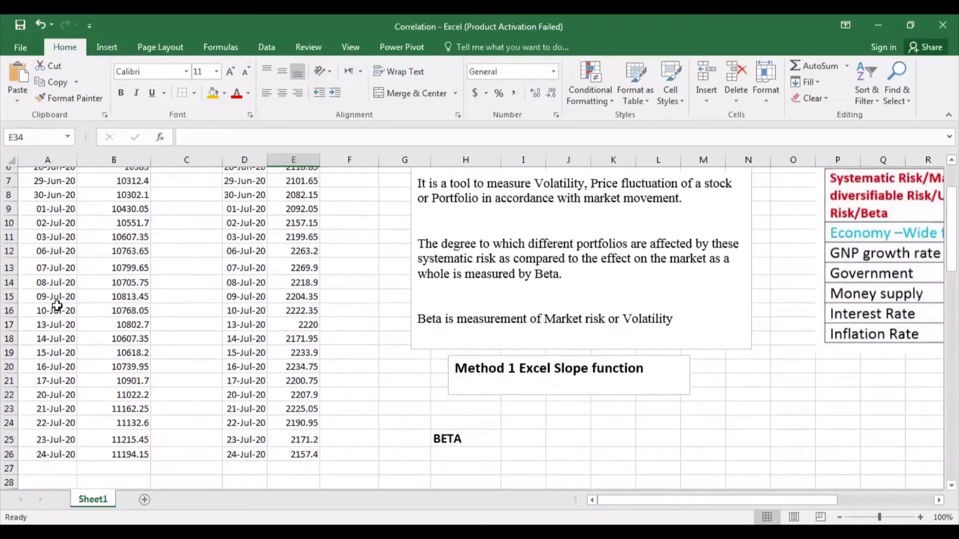
{"action": "scroll", "coordinate": [100, 460], "scroll_direction": "up", "scroll_amount": 2}
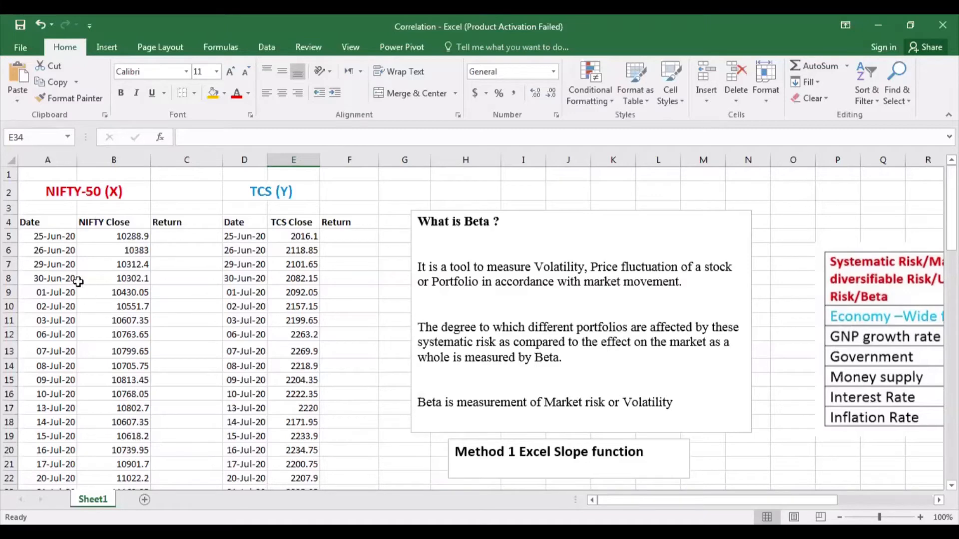
{"action": "scroll", "coordinate": [72, 278], "scroll_direction": "down", "scroll_amount": 2}
{"action": "scroll", "coordinate": [72, 278], "scroll_direction": "up", "scroll_amount": 2}
Step: Calculate the first NIFTY-50 daily return in C6 with the formula =B6/B5-1
{"action": "left_click", "coordinate": [182, 250]}
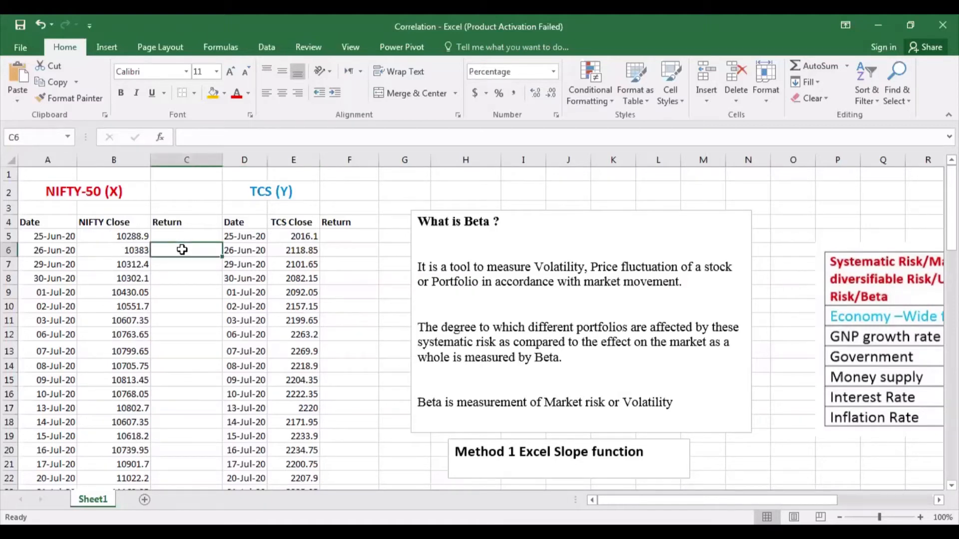
{"action": "type", "text": "="}
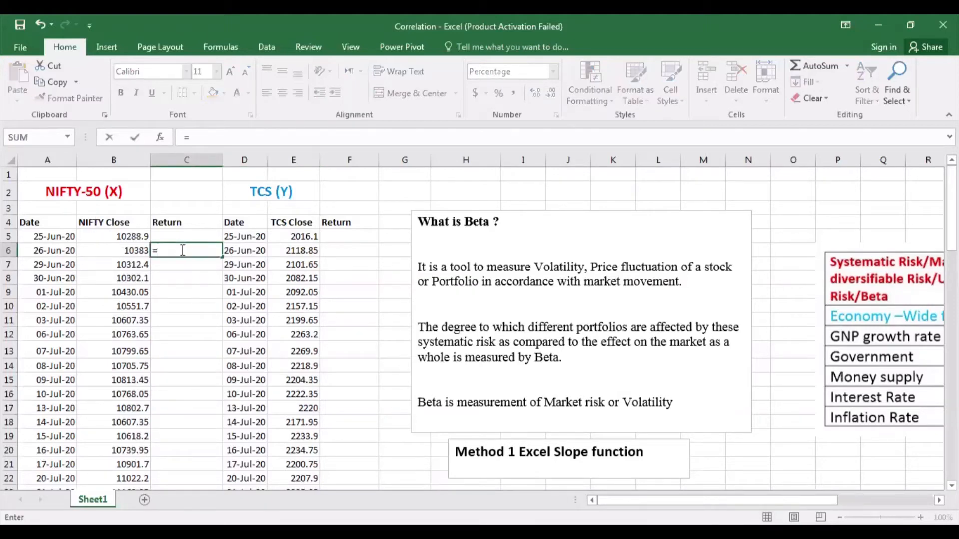
{"action": "left_click", "coordinate": [121, 250]}
{"action": "type", "text": "/"}
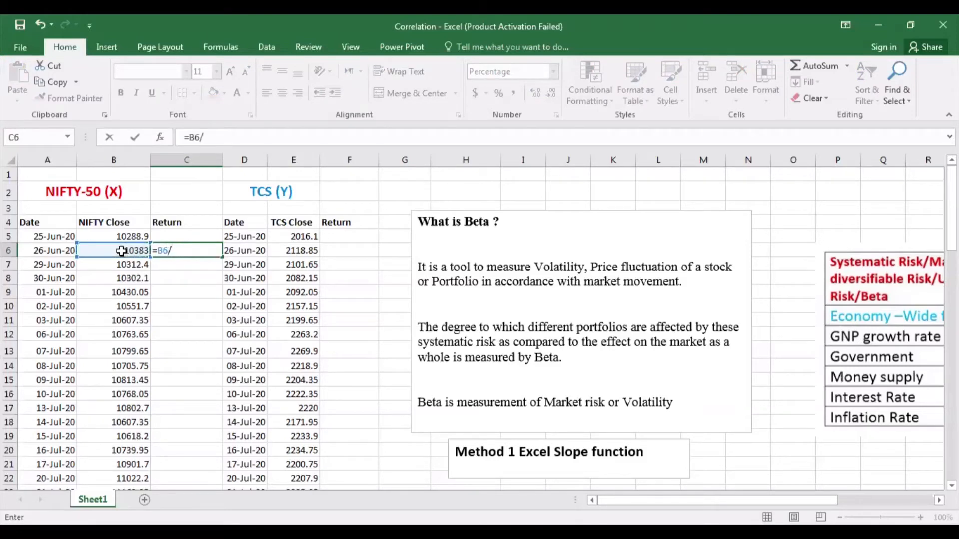
{"action": "left_click", "coordinate": [121, 235]}
{"action": "type", "text": "-1"}
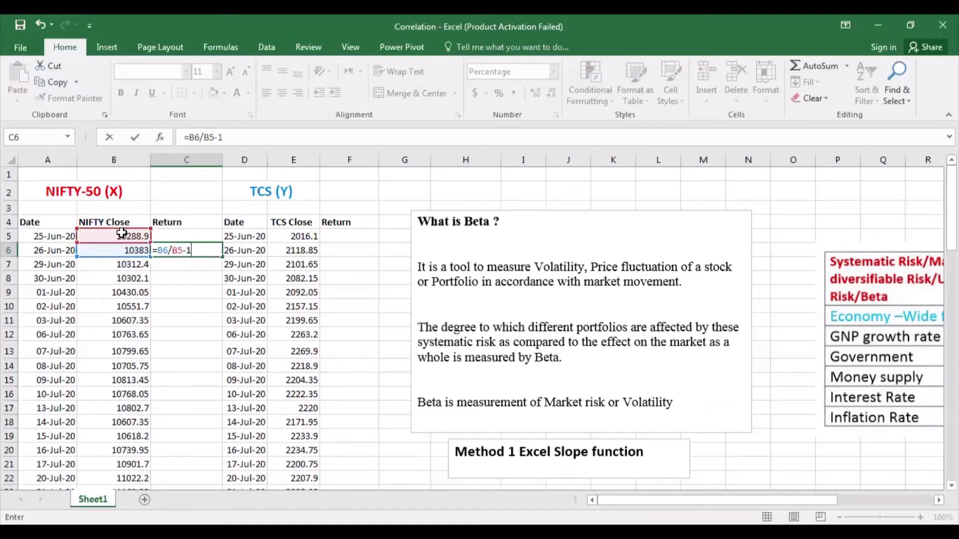
{"action": "key", "text": "Return"}
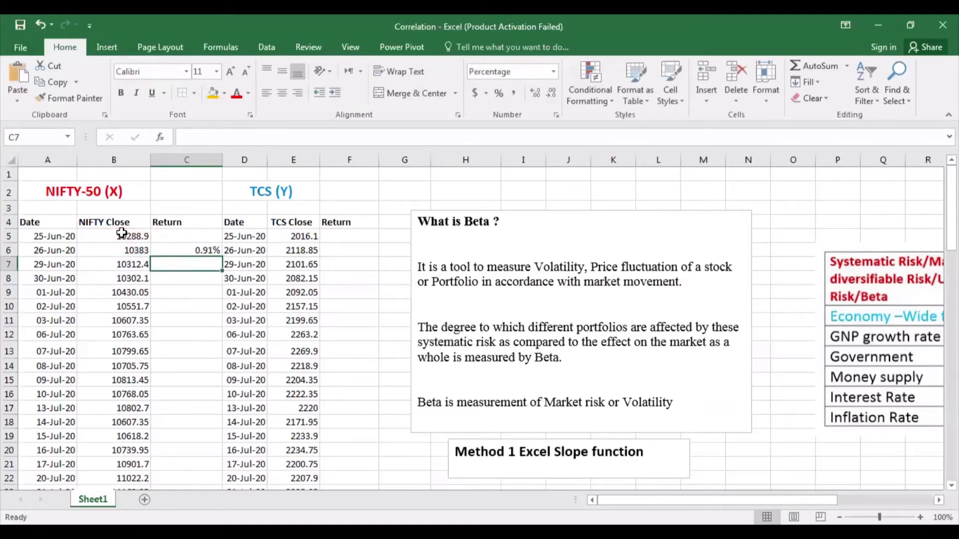
Step: Fill the NIFTY-50 return formula from C6 down to C26
{"action": "left_click", "coordinate": [201, 251]}
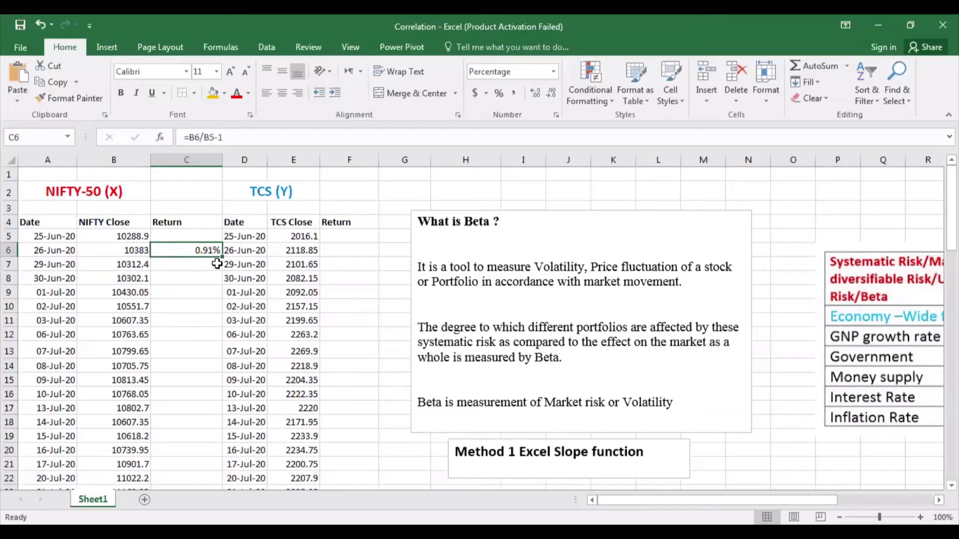
{"action": "double_click", "coordinate": [223, 256]}
{"action": "scroll", "coordinate": [150, 382], "scroll_direction": "down", "scroll_amount": 3}
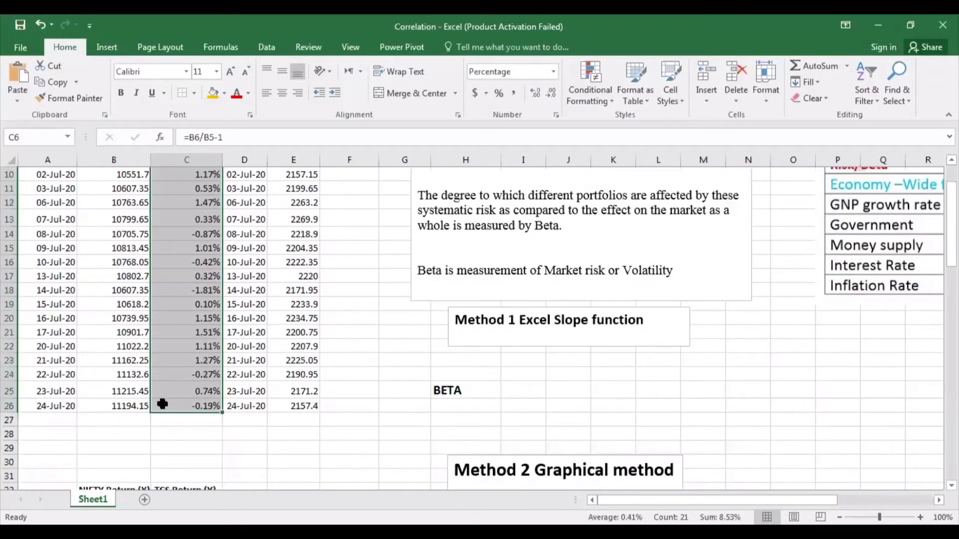
{"action": "scroll", "coordinate": [195, 443], "scroll_direction": "up", "scroll_amount": 3}
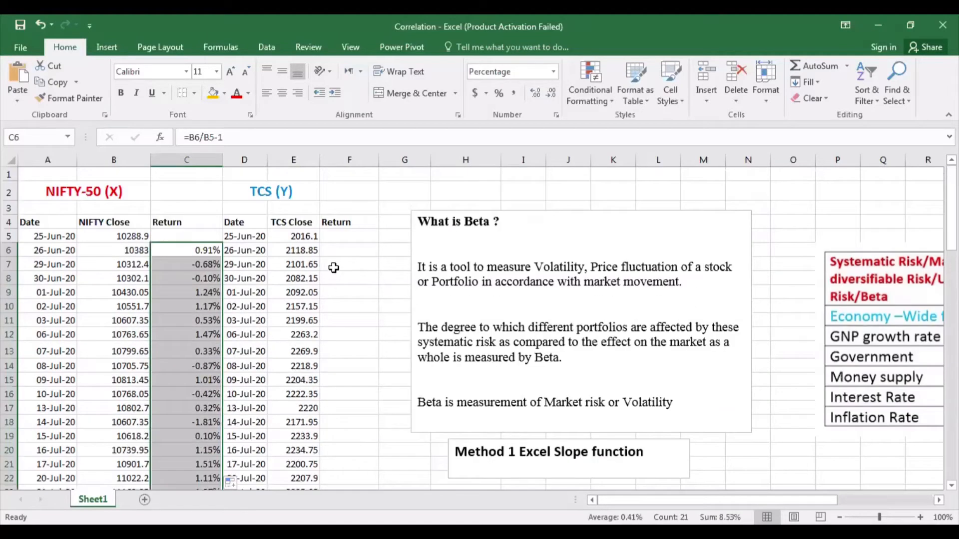
Step: Calculate the first TCS daily return in F6 with the formula =E6/E5-1
{"action": "left_click", "coordinate": [343, 249]}
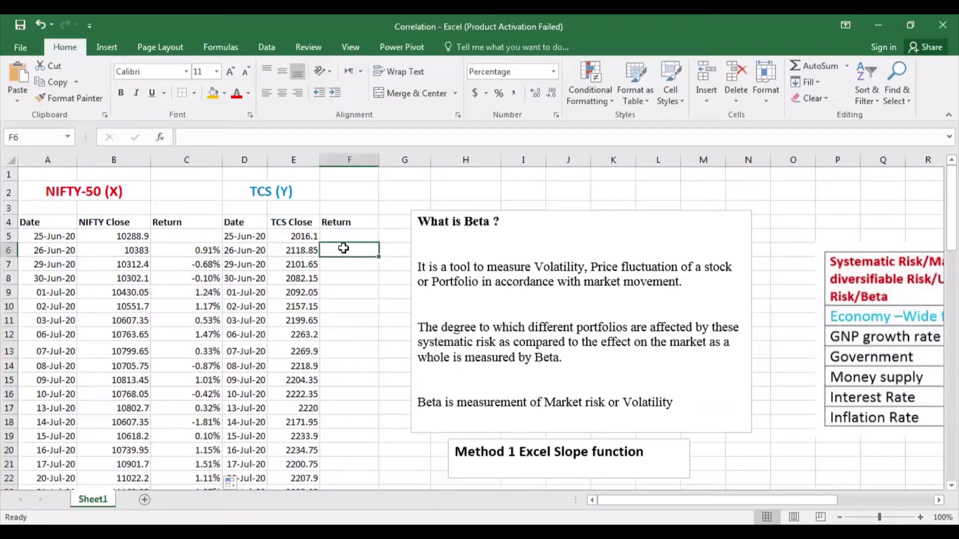
{"action": "type", "text": "="}
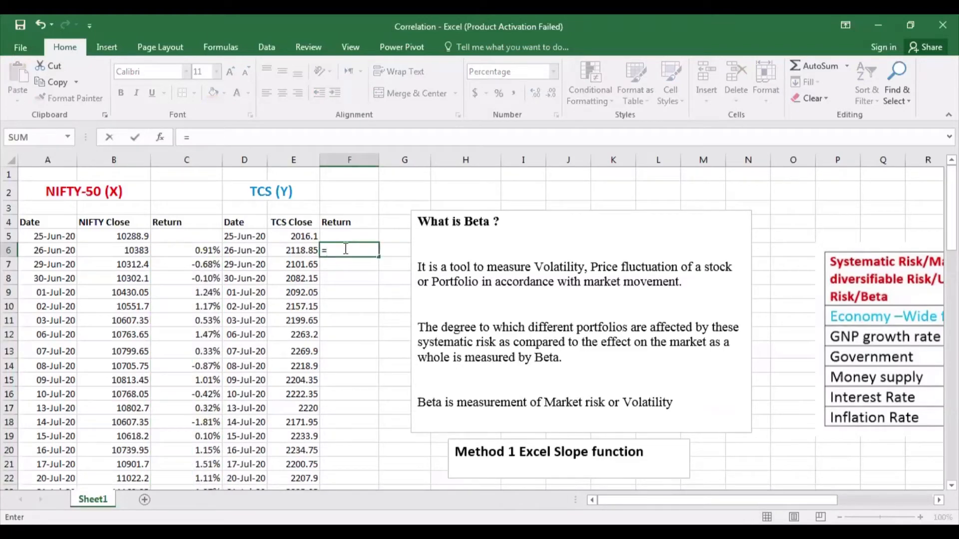
{"action": "left_click", "coordinate": [292, 250]}
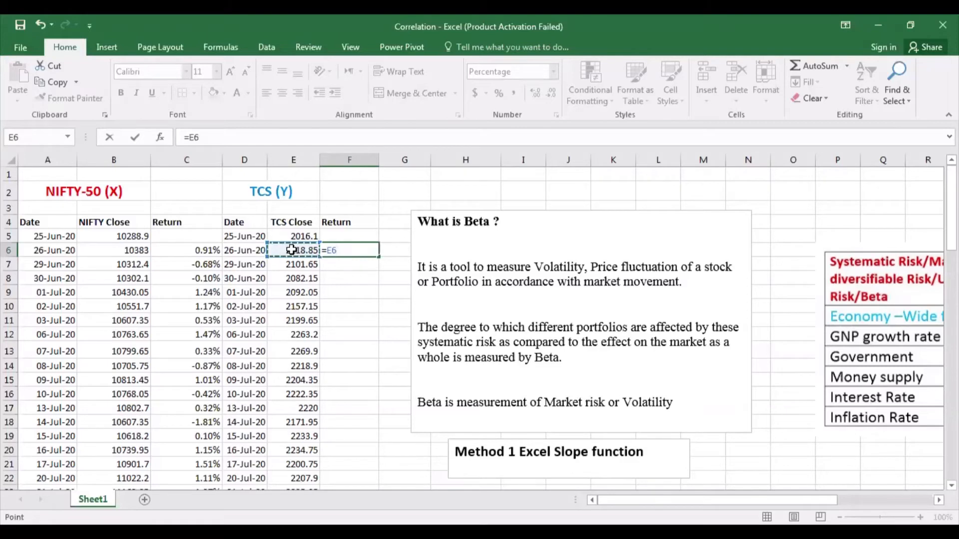
{"action": "type", "text": "/"}
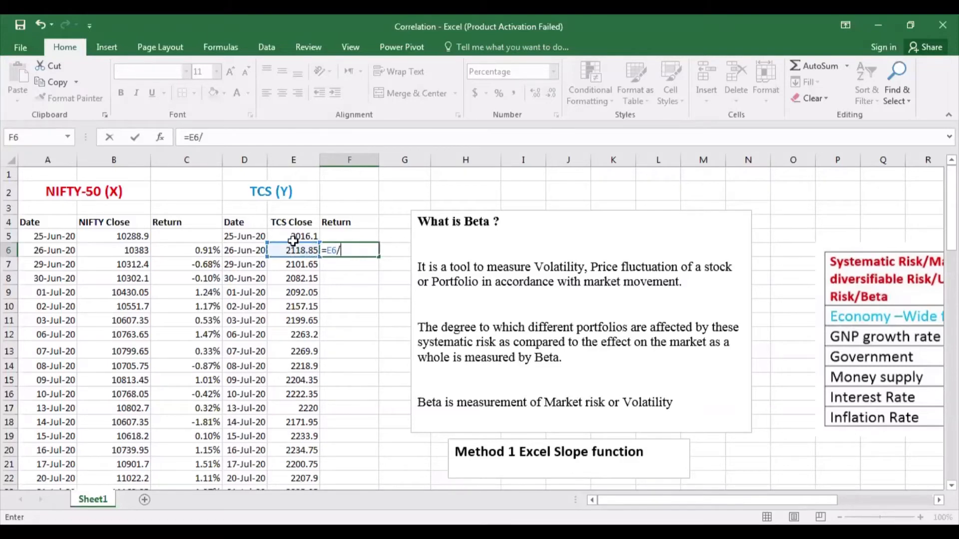
{"action": "left_click", "coordinate": [295, 232]}
{"action": "type", "text": "-"}
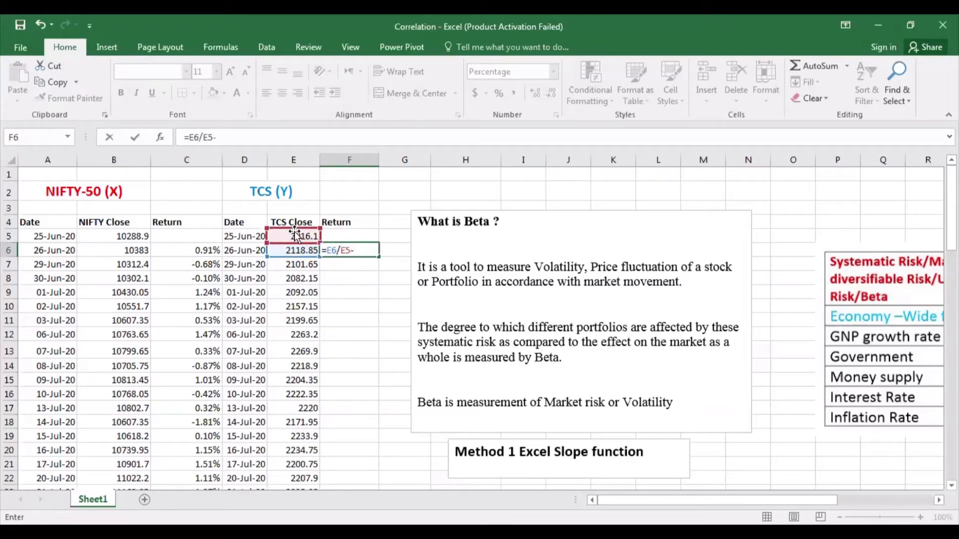
{"action": "type", "text": "1"}
{"action": "key", "text": "Return"}
Step: Fill the TCS return formula from F6 down to F26
{"action": "left_click", "coordinate": [368, 249]}
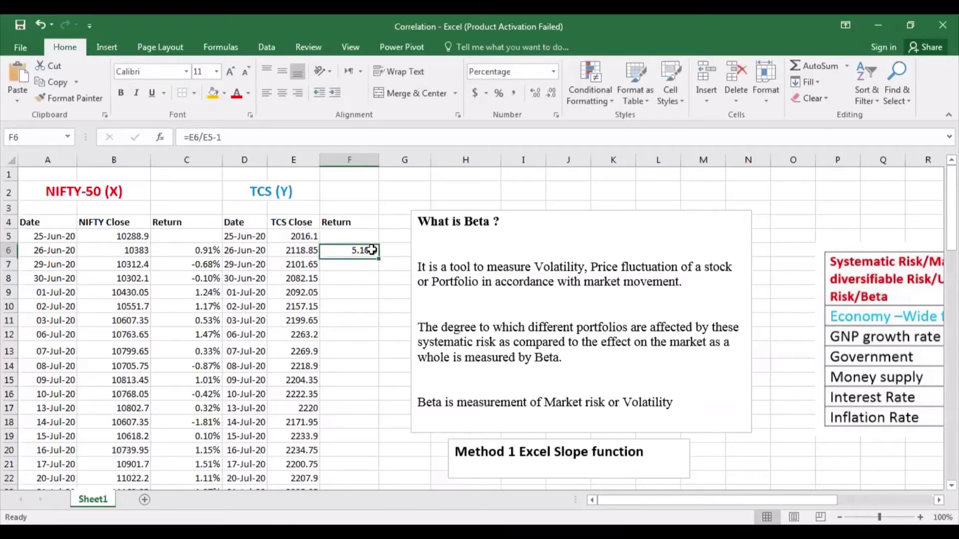
{"action": "scroll", "coordinate": [374, 407], "scroll_direction": "down", "scroll_amount": 1}
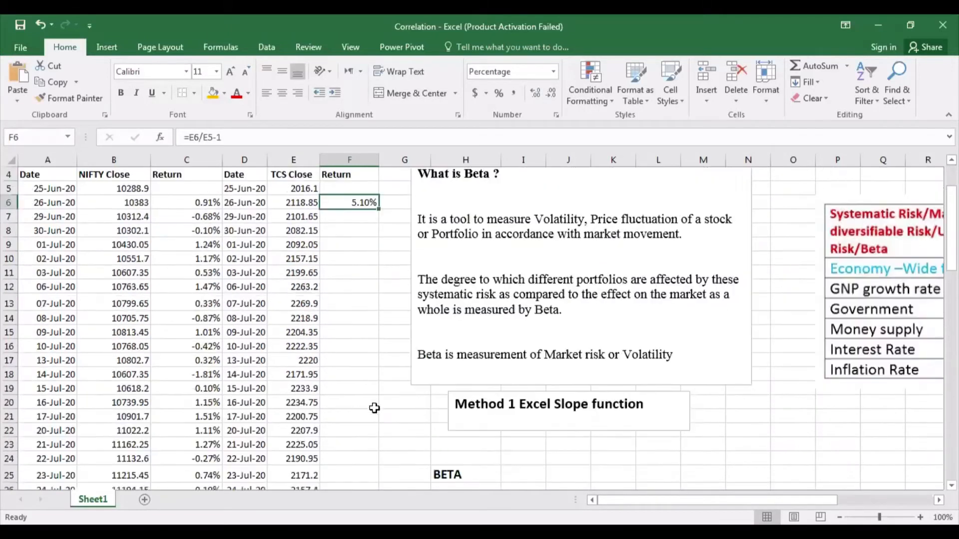
{"action": "scroll", "coordinate": [374, 407], "scroll_direction": "up", "scroll_amount": 1}
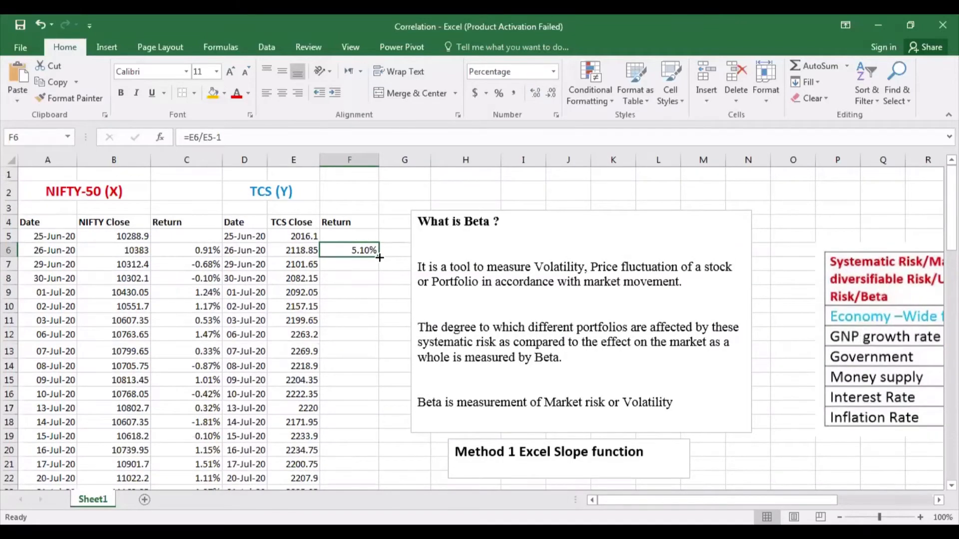
{"action": "double_click", "coordinate": [380, 257]}
{"action": "scroll", "coordinate": [369, 367], "scroll_direction": "down", "scroll_amount": 3}
{"action": "scroll", "coordinate": [369, 367], "scroll_direction": "up", "scroll_amount": 3}
{"action": "scroll", "coordinate": [369, 367], "scroll_direction": "down", "scroll_amount": 2}
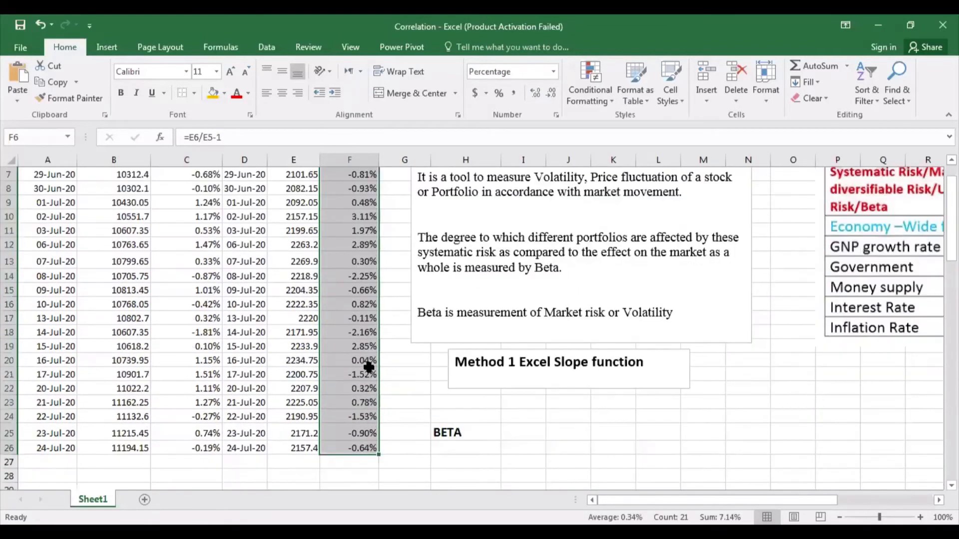
{"action": "scroll", "coordinate": [368, 367], "scroll_direction": "up", "scroll_amount": 2}
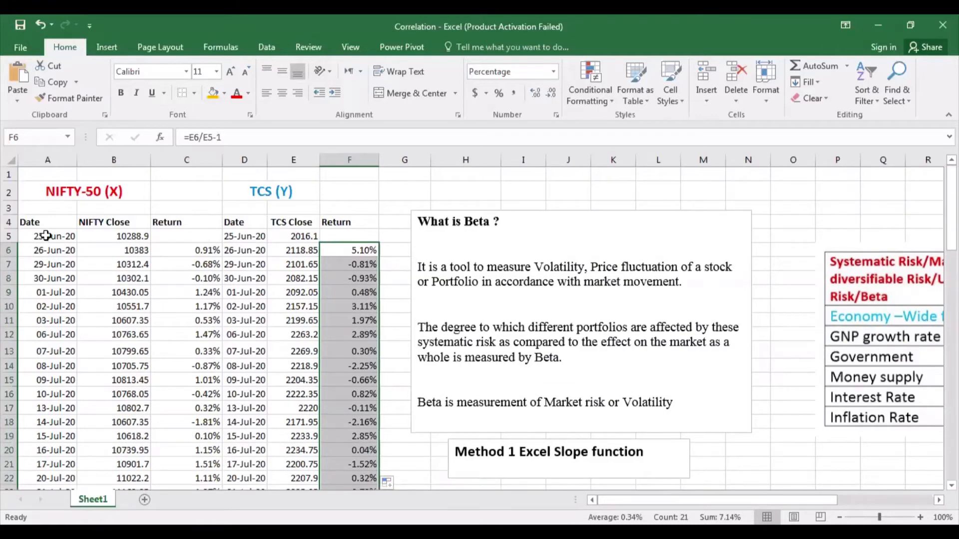
Step: Review the date range and the completed daily returns for both NIFTY-50 and TCS
{"action": "scroll", "coordinate": [43, 323], "scroll_direction": "down", "scroll_amount": 3}
{"action": "scroll", "coordinate": [46, 303], "scroll_direction": "up", "scroll_amount": 2}
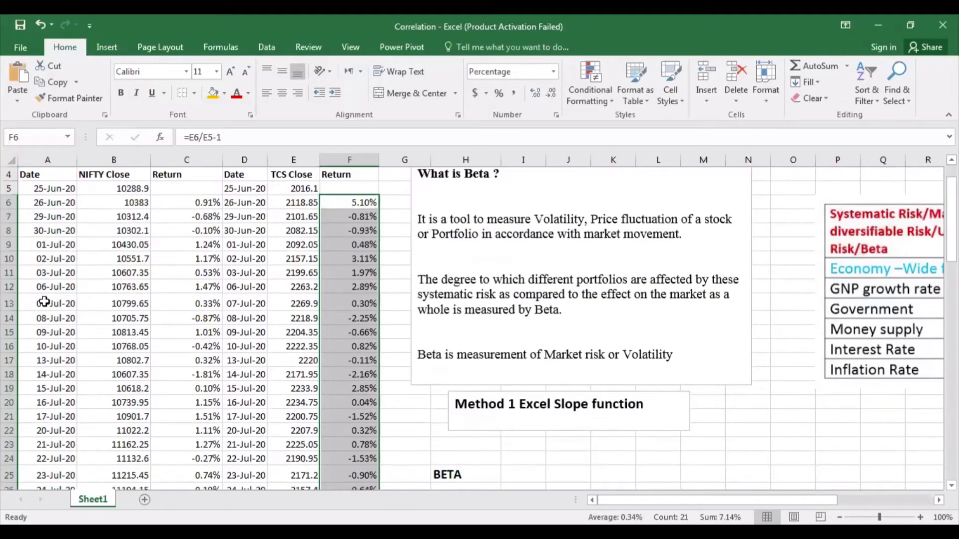
{"action": "scroll", "coordinate": [54, 429], "scroll_direction": "down", "scroll_amount": 2}
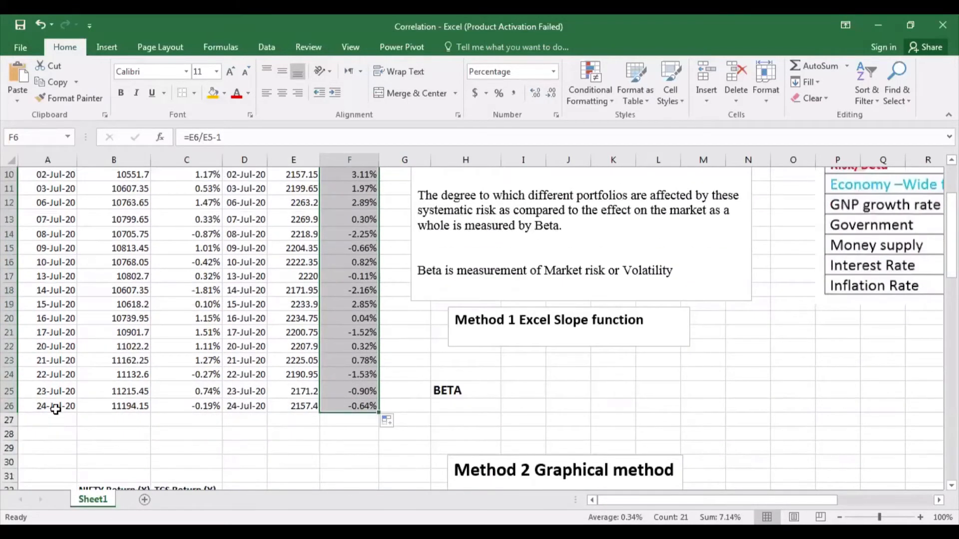
{"action": "scroll", "coordinate": [54, 439], "scroll_direction": "up", "scroll_amount": 1}
{"action": "scroll", "coordinate": [55, 300], "scroll_direction": "up", "scroll_amount": 2}
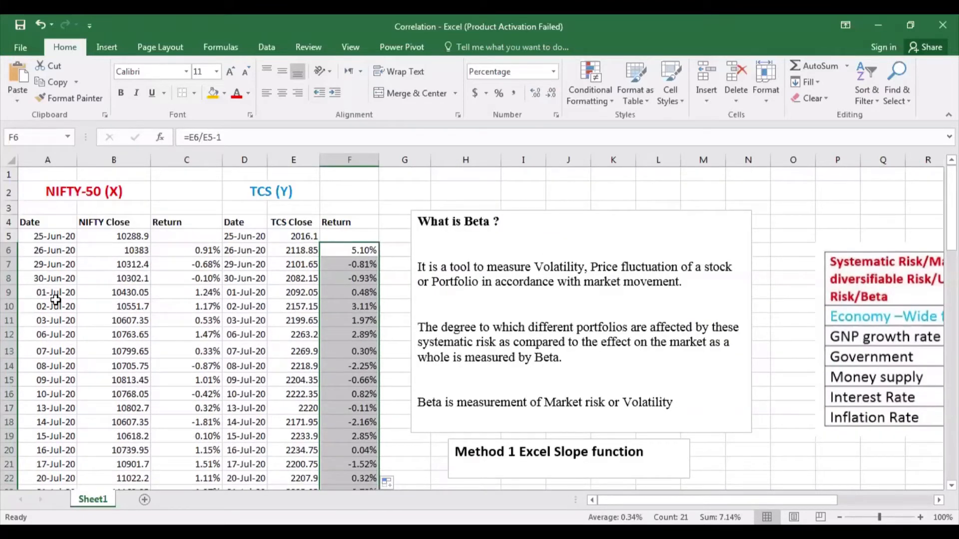
{"action": "scroll", "coordinate": [55, 300], "scroll_direction": "down", "scroll_amount": 1}
{"action": "scroll", "coordinate": [55, 298], "scroll_direction": "up", "scroll_amount": 1}
{"action": "scroll", "coordinate": [184, 236], "scroll_direction": "down", "scroll_amount": 2}
{"action": "scroll", "coordinate": [191, 440], "scroll_direction": "up", "scroll_amount": 2}
{"action": "scroll", "coordinate": [198, 267], "scroll_direction": "down", "scroll_amount": 3}
{"action": "scroll", "coordinate": [201, 408], "scroll_direction": "down", "scroll_amount": 4}
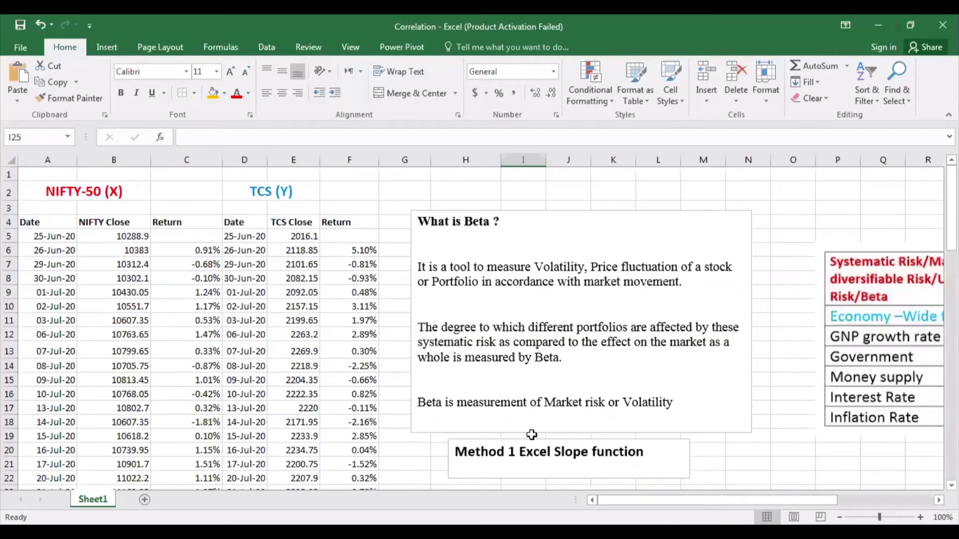
Step: Start a SLOPE formula in I25 beside the BETA label, with the TCS returns F6:F26 as the known y values
{"action": "scroll", "coordinate": [532, 435], "scroll_direction": "down", "scroll_amount": 2}
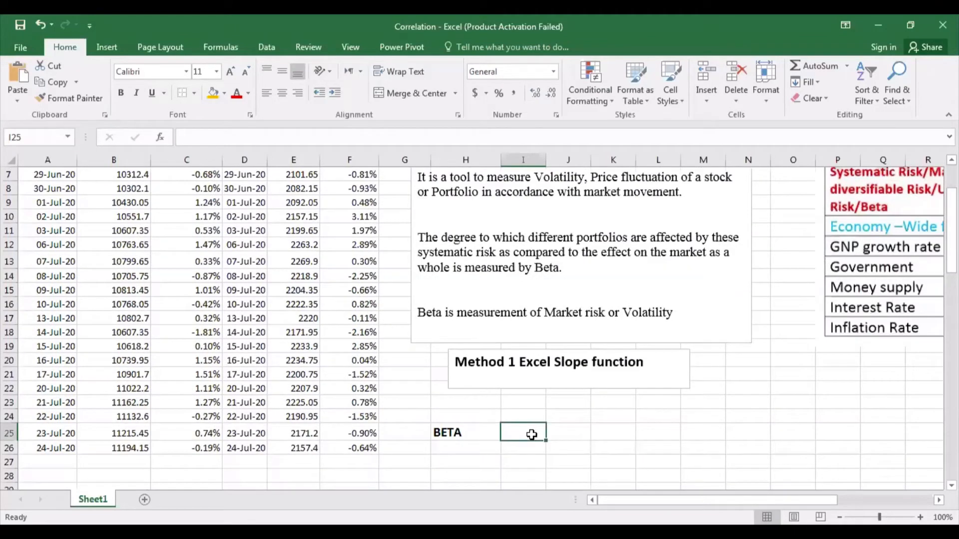
{"action": "double_click", "coordinate": [519, 434]}
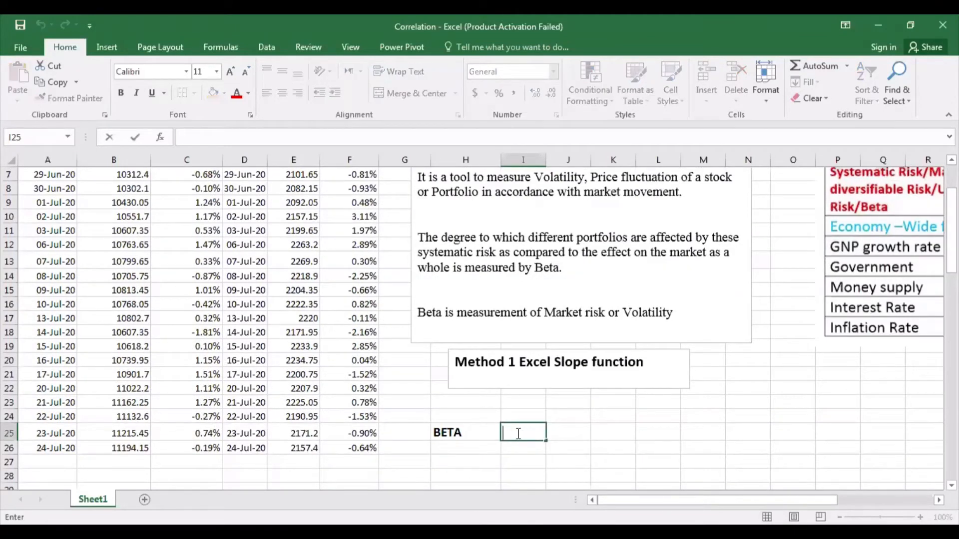
{"action": "type", "text": "="}
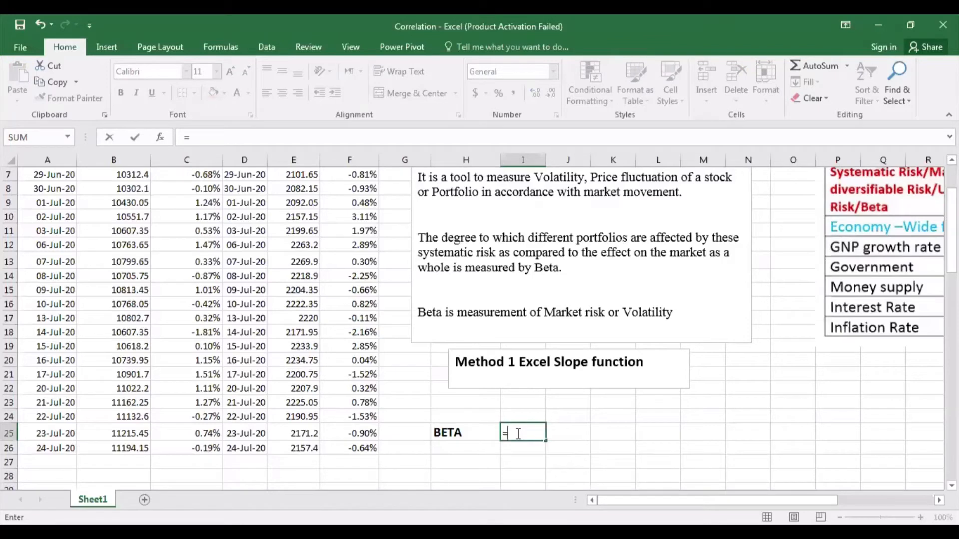
{"action": "type", "text": "slo"}
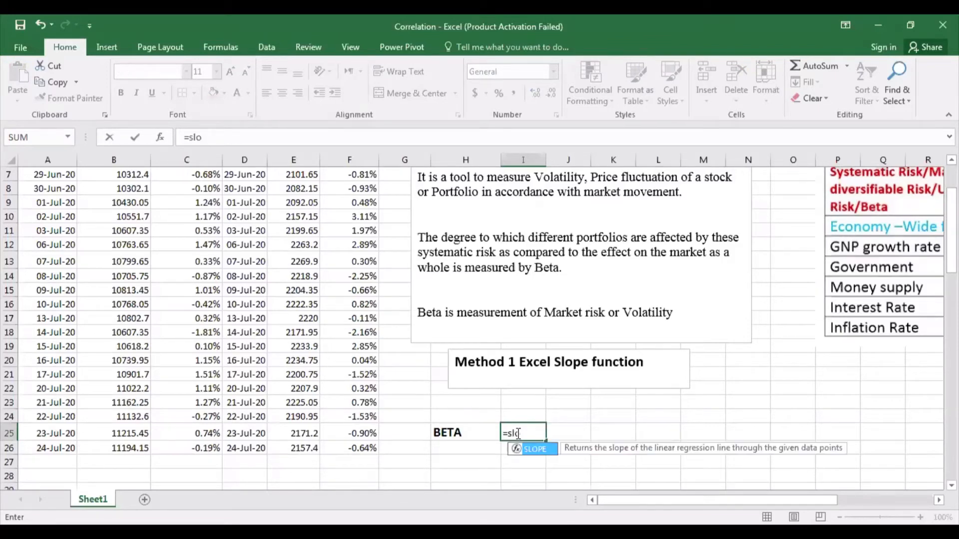
{"action": "double_click", "coordinate": [529, 450]}
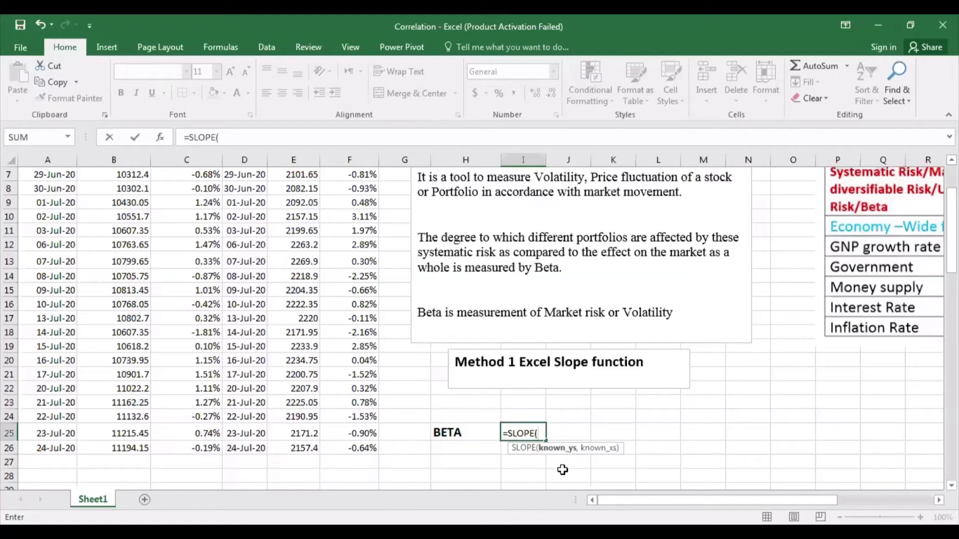
{"action": "scroll", "coordinate": [408, 399], "scroll_direction": "up", "scroll_amount": 2}
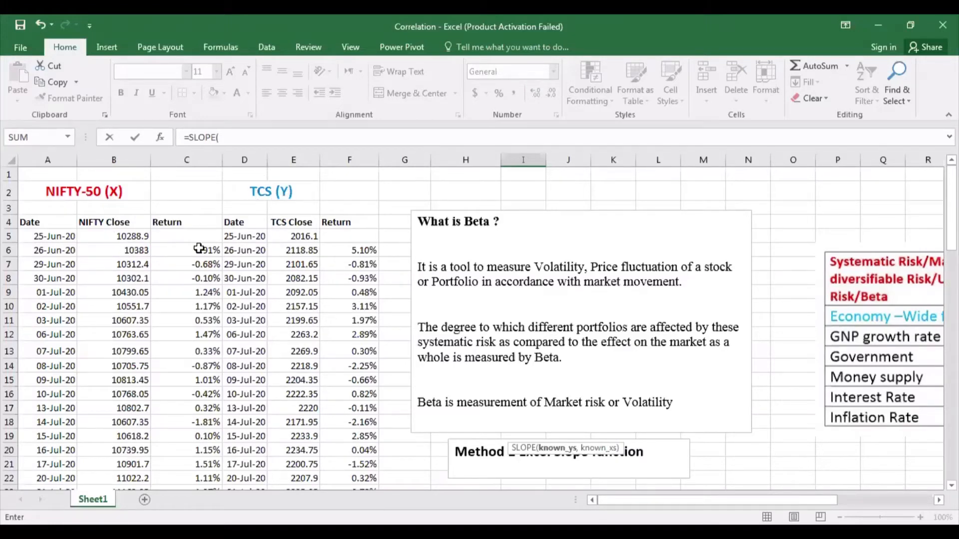
{"action": "left_click", "coordinate": [356, 251]}
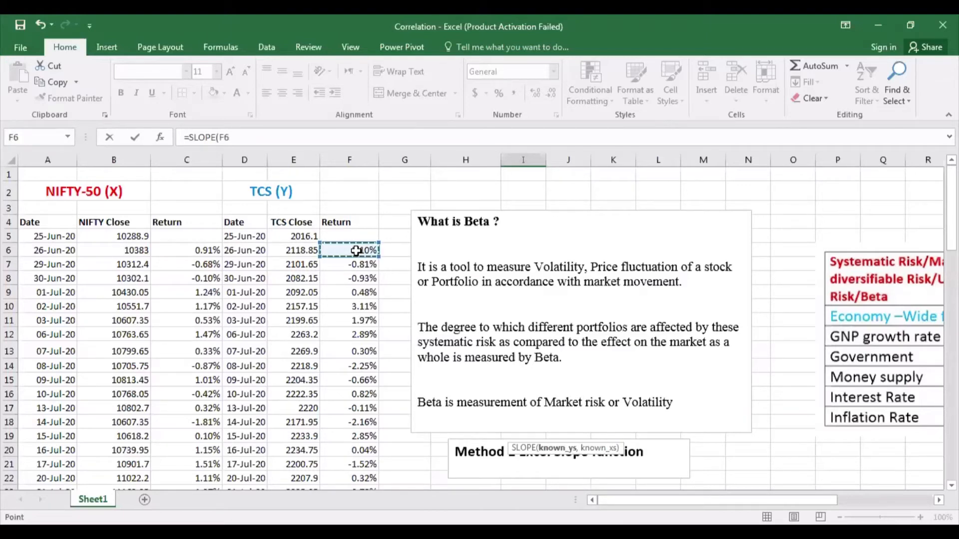
{"action": "left_click_drag", "start_coordinate": [356, 251], "coordinate": [349, 477]}
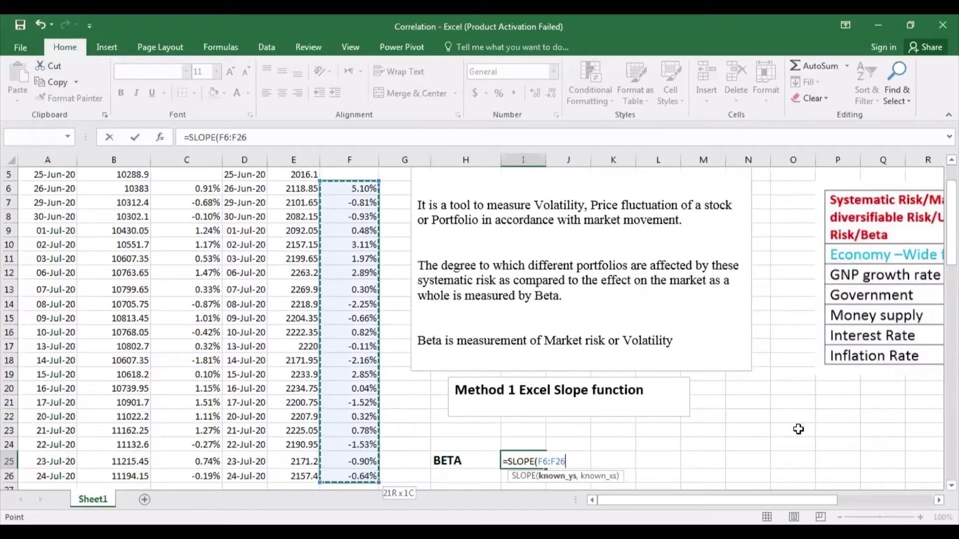
{"action": "type", "text": ","}
Step: Complete the SLOPE formula in I25 with the NIFTY-50 returns C6:C26 as the known x values
{"action": "scroll", "coordinate": [799, 429], "scroll_direction": "up", "scroll_amount": 2}
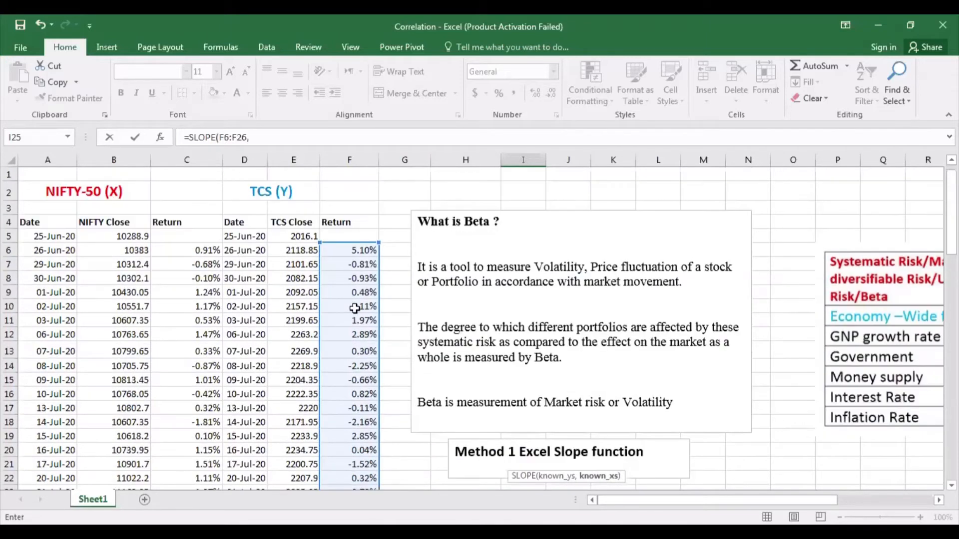
{"action": "left_click", "coordinate": [176, 253]}
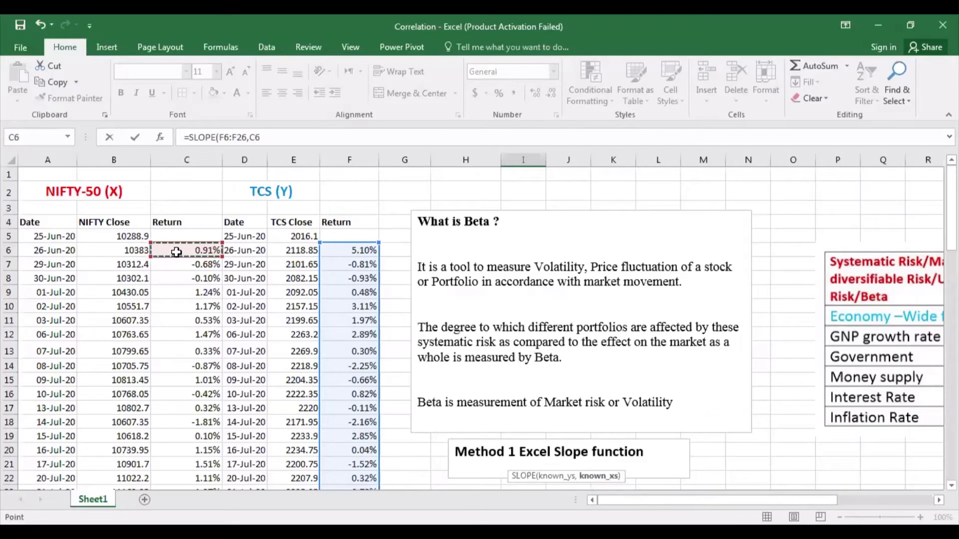
{"action": "key", "text": "ctrl+shift+Down"}
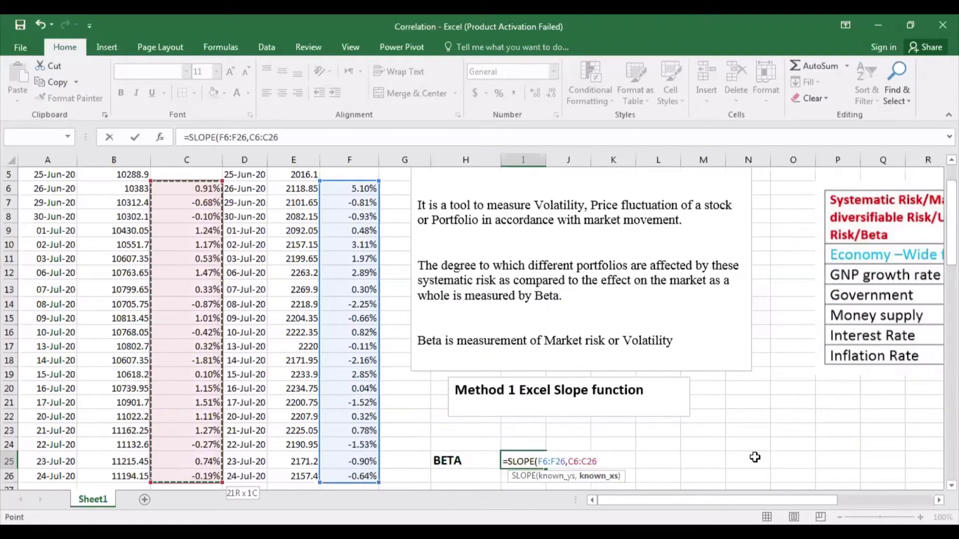
{"action": "type", "text": ")"}
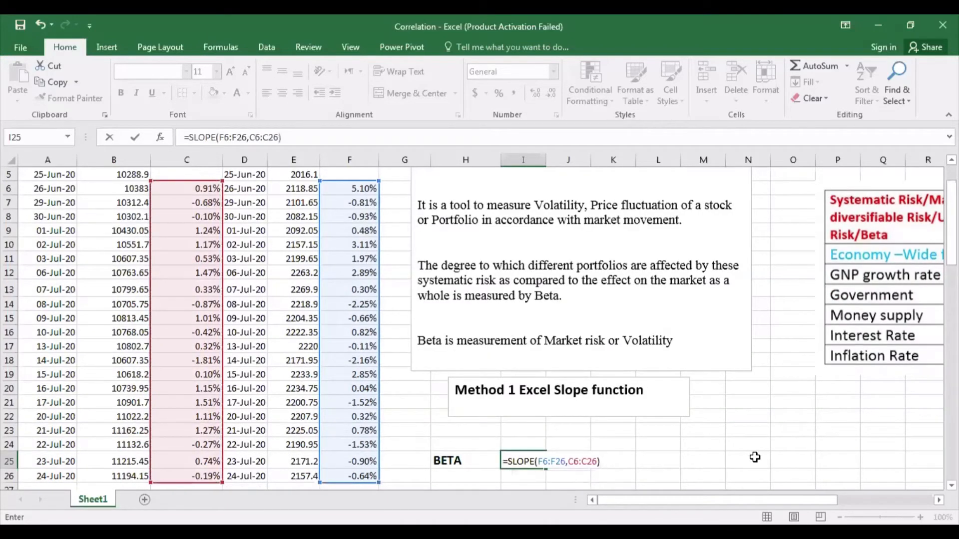
{"action": "key", "text": "Return"}
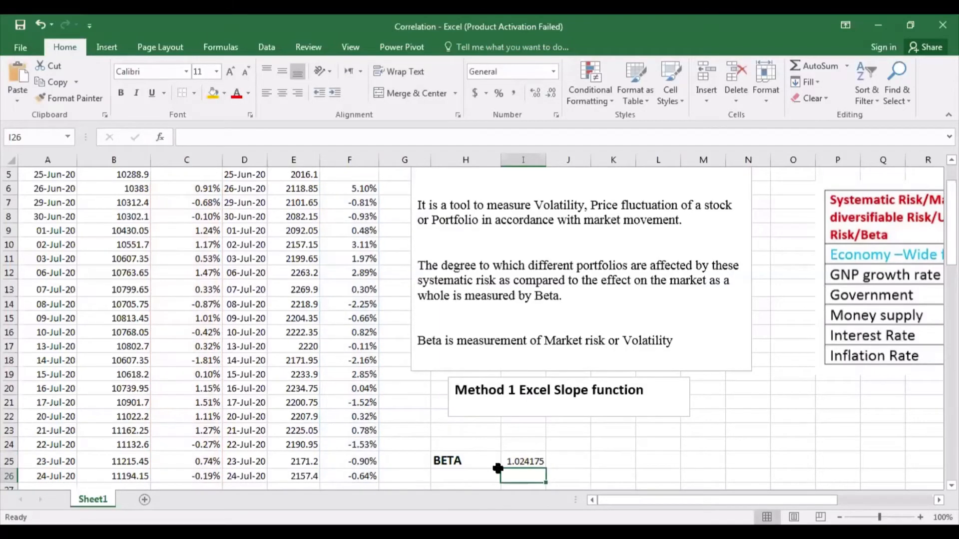
Step: Review the calculated beta, the NIFTY-50 and TCS return columns, and the Method 2 Graphical method area below
{"action": "scroll", "coordinate": [544, 463], "scroll_direction": "up", "scroll_amount": 1}
{"action": "scroll", "coordinate": [550, 464], "scroll_direction": "down", "scroll_amount": 3}
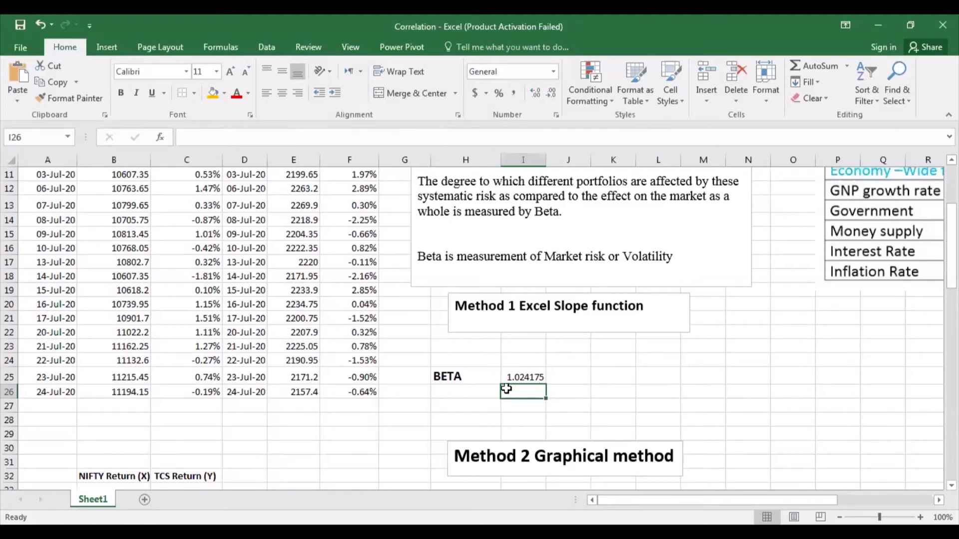
{"action": "scroll", "coordinate": [350, 420], "scroll_direction": "up", "scroll_amount": 4}
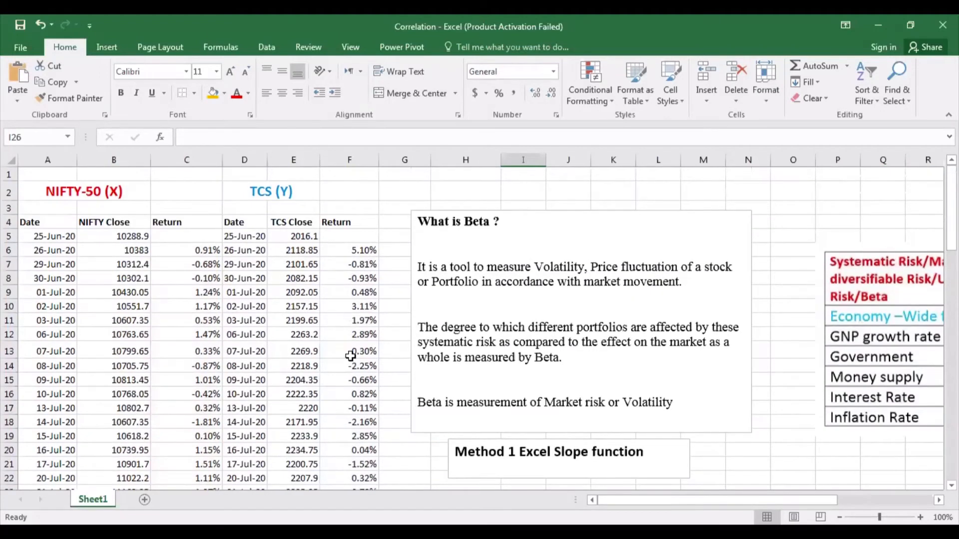
{"action": "scroll", "coordinate": [403, 448], "scroll_direction": "down", "scroll_amount": 4}
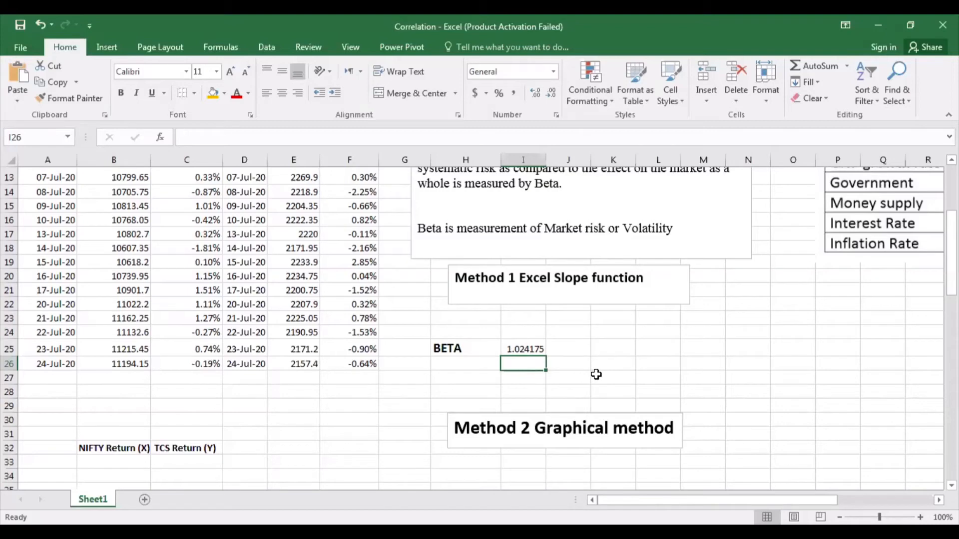
{"action": "scroll", "coordinate": [602, 379], "scroll_direction": "down", "scroll_amount": 2}
{"action": "scroll", "coordinate": [510, 381], "scroll_direction": "down", "scroll_amount": 2}
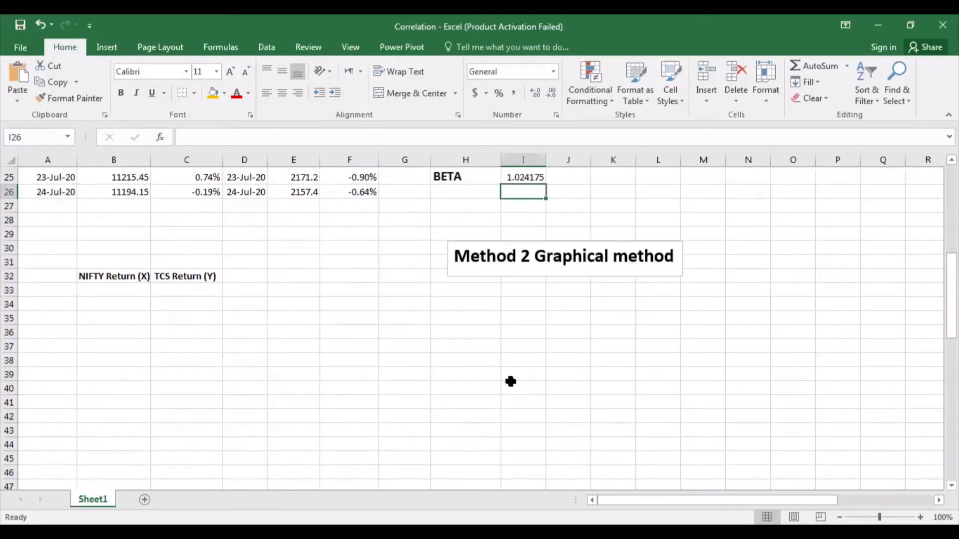
{"action": "scroll", "coordinate": [466, 388], "scroll_direction": "up", "scroll_amount": 3}
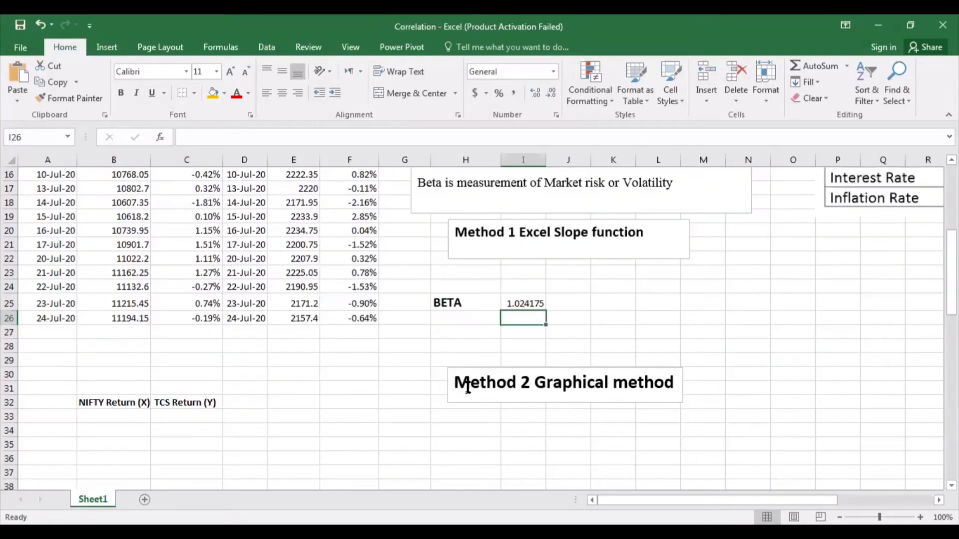
{"action": "scroll", "coordinate": [458, 422], "scroll_direction": "up", "scroll_amount": 5}
{"action": "scroll", "coordinate": [460, 423], "scroll_direction": "down", "scroll_amount": 1}
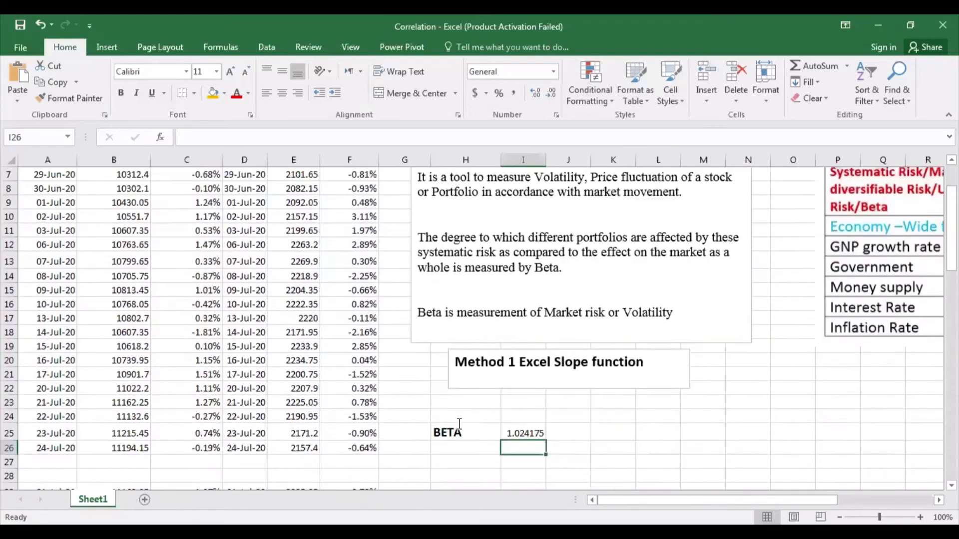
{"action": "scroll", "coordinate": [458, 422], "scroll_direction": "down", "scroll_amount": 4}
{"action": "scroll", "coordinate": [458, 421], "scroll_direction": "up", "scroll_amount": 6}
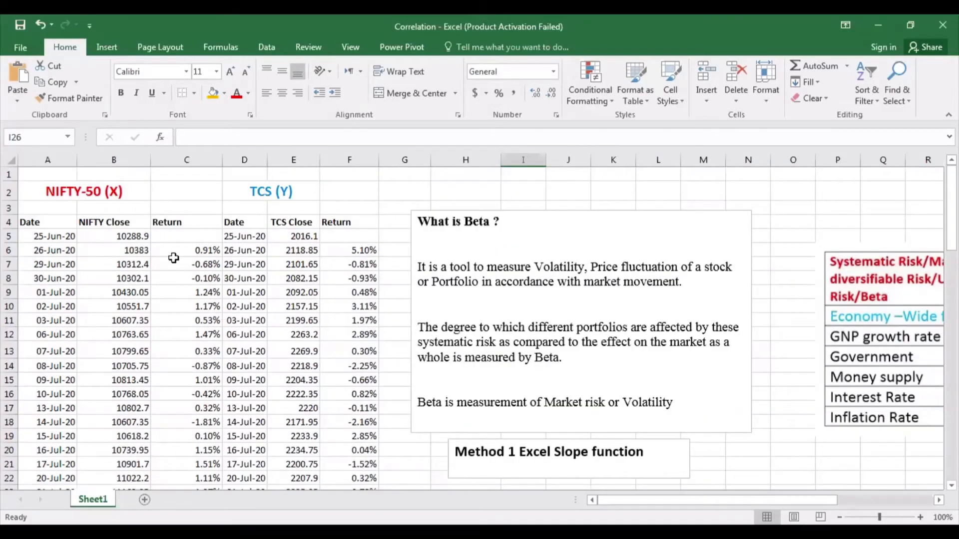
{"action": "scroll", "coordinate": [376, 332], "scroll_direction": "down", "scroll_amount": 2}
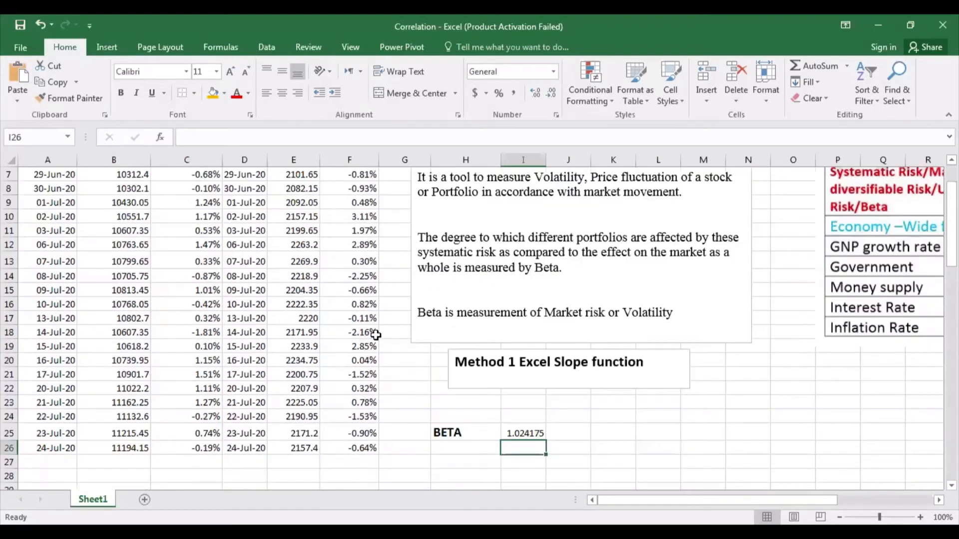
{"action": "scroll", "coordinate": [206, 264], "scroll_direction": "up", "scroll_amount": 2}
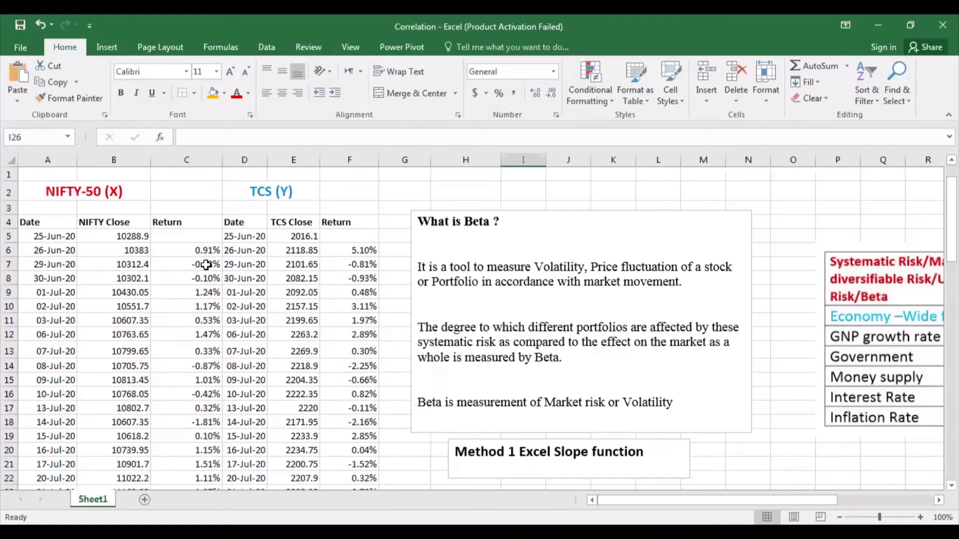
Step: Copy the NIFTY-50 returns C6:C26 and paste them as values under NIFTY Return (X), starting at B33
{"action": "left_click", "coordinate": [173, 249]}
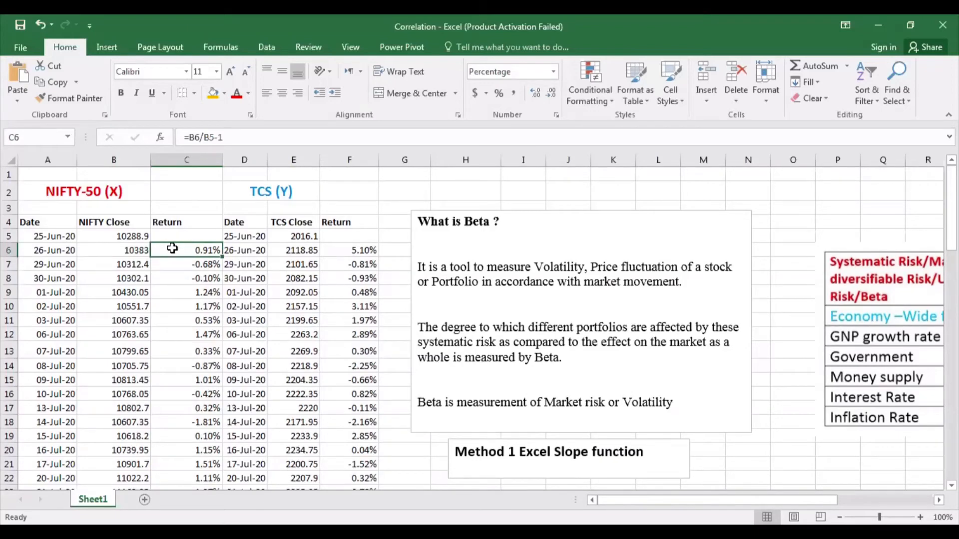
{"action": "key", "text": "shift+Down"}
{"action": "key", "text": "shift+Down"}
{"action": "key", "text": "shift+Down"}
{"action": "key", "text": "shift+Down"}
{"action": "key", "text": "shift+Down"}
{"action": "key", "text": "shift+Down"}
{"action": "key", "text": "shift+Down"}
{"action": "key", "text": "shift+Down"}
{"action": "key", "text": "shift+Down"}
{"action": "key", "text": "shift+Down"}
{"action": "key", "text": "shift+Down"}
{"action": "key", "text": "shift+Down"}
{"action": "key", "text": "shift+Down"}
{"action": "key", "text": "shift+Down"}
{"action": "key", "text": "shift+Down"}
{"action": "key", "text": "shift+Down"}
{"action": "key", "text": "shift+Down"}
{"action": "key", "text": "shift+Down"}
{"action": "key", "text": "shift+Down"}
{"action": "key", "text": "shift+Down"}
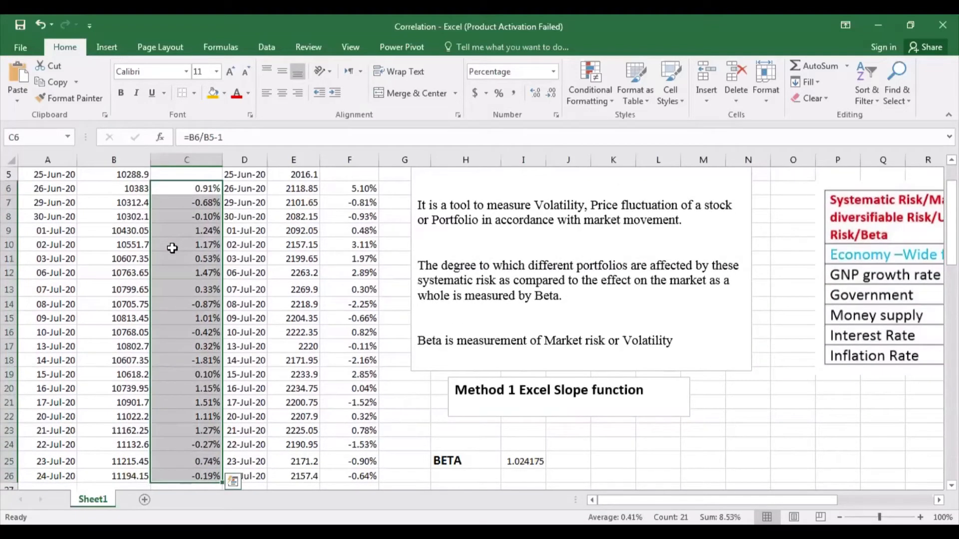
{"action": "key", "text": "ctrl+c"}
{"action": "scroll", "coordinate": [95, 394], "scroll_direction": "down", "scroll_amount": 5}
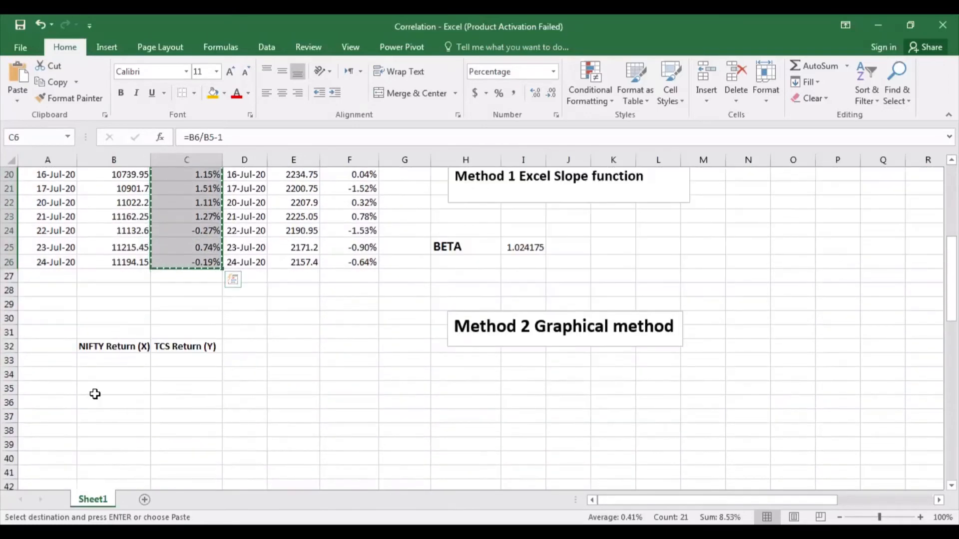
{"action": "left_click", "coordinate": [99, 357]}
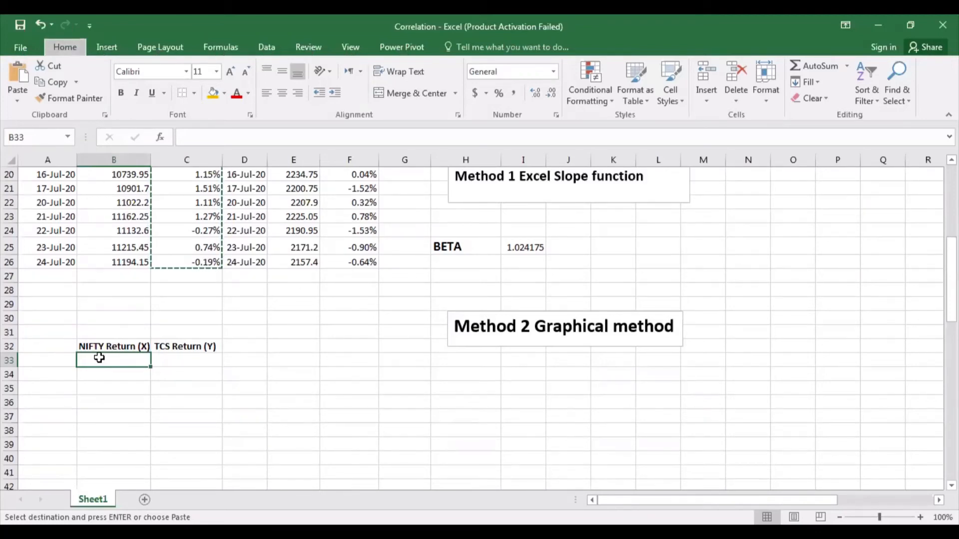
{"action": "key", "text": "ctrl+alt+v"}
{"action": "left_click", "coordinate": [333, 262]}
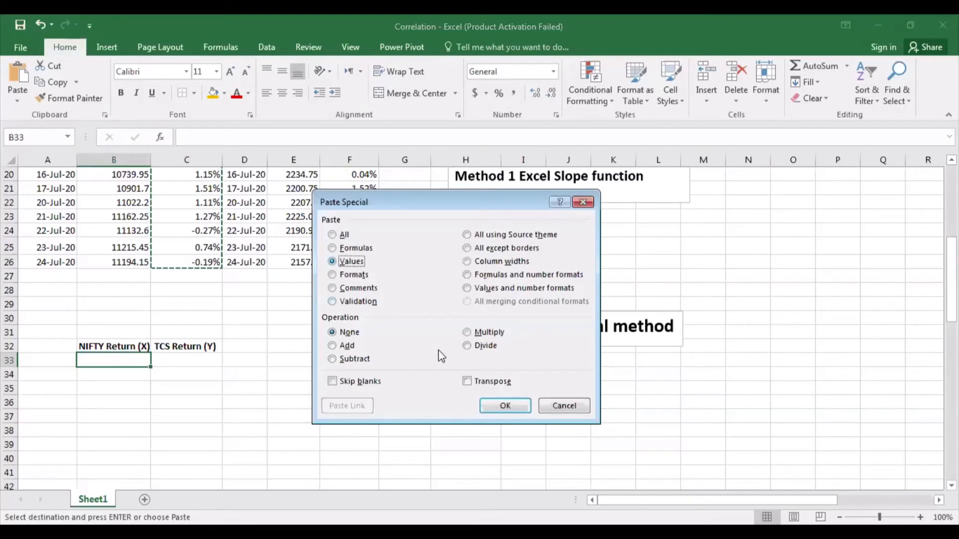
{"action": "left_click", "coordinate": [501, 406]}
{"action": "scroll", "coordinate": [355, 388], "scroll_direction": "down", "scroll_amount": 2}
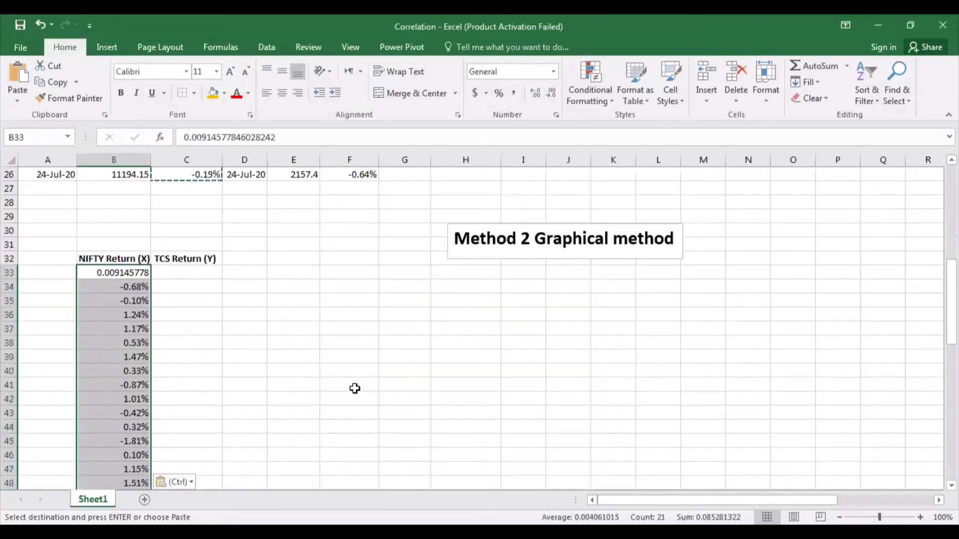
{"action": "scroll", "coordinate": [354, 389], "scroll_direction": "down", "scroll_amount": 3}
{"action": "scroll", "coordinate": [355, 388], "scroll_direction": "up", "scroll_amount": 4}
{"action": "scroll", "coordinate": [355, 389], "scroll_direction": "down", "scroll_amount": 4}
{"action": "left_click", "coordinate": [230, 359]}
{"action": "scroll", "coordinate": [229, 359], "scroll_direction": "up", "scroll_amount": 2}
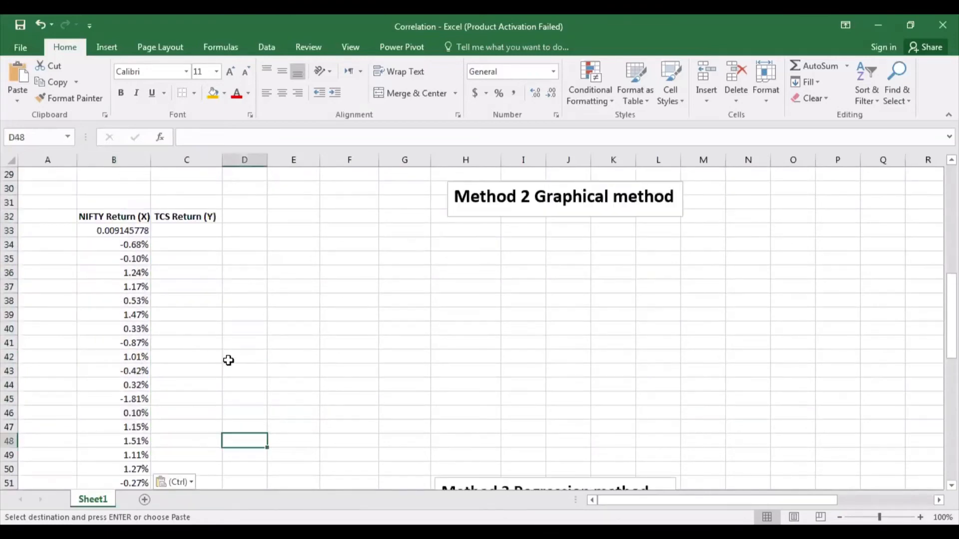
Step: Format the first pasted NIFTY return in B33 as a percentage with two decimal places
{"action": "left_click", "coordinate": [115, 230]}
{"action": "scroll", "coordinate": [186, 265], "scroll_direction": "up", "scroll_amount": 2}
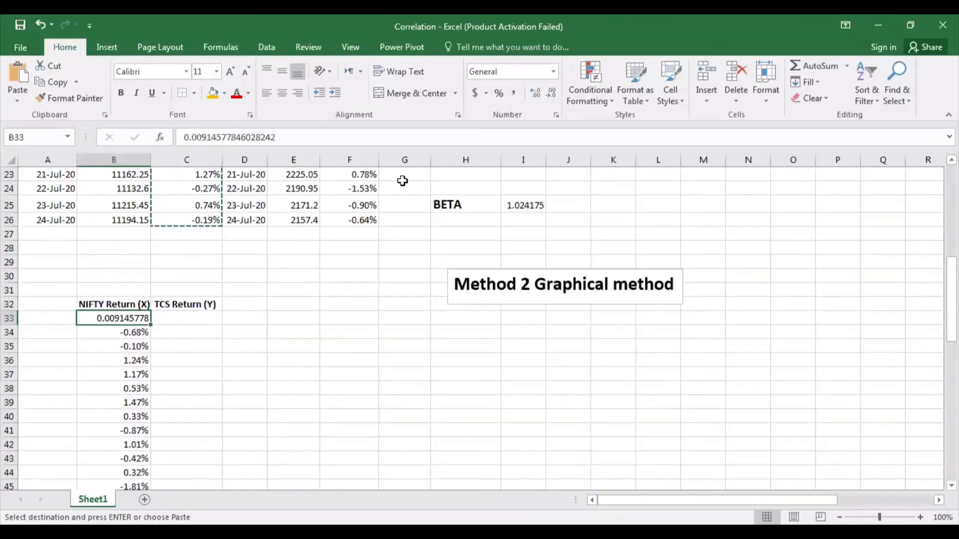
{"action": "left_click", "coordinate": [499, 94]}
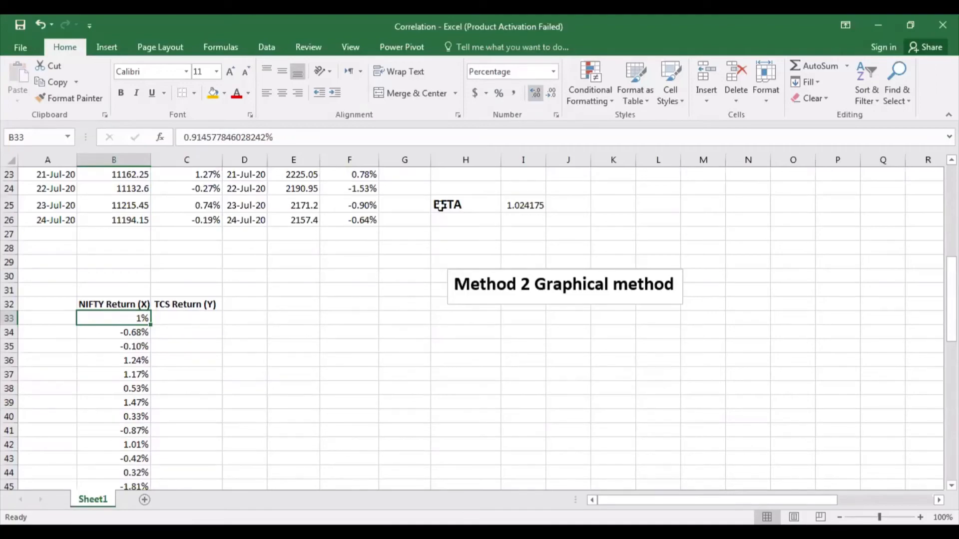
{"action": "double_click", "coordinate": [536, 95]}
{"action": "scroll", "coordinate": [224, 368], "scroll_direction": "up", "scroll_amount": 7}
{"action": "scroll", "coordinate": [225, 369], "scroll_direction": "down", "scroll_amount": 7}
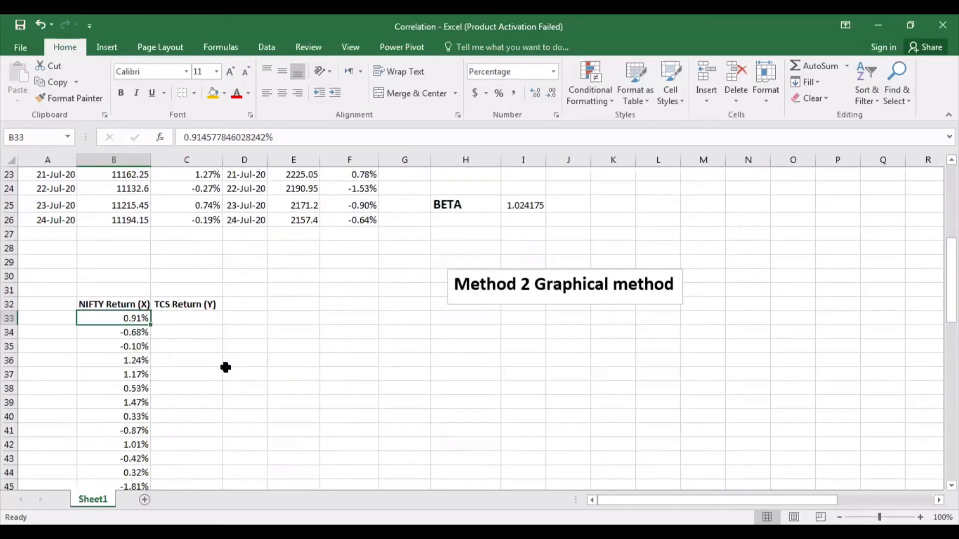
Step: Copy the TCS returns F6:F26 and paste them as values under TCS Return (Y), starting at C33
{"action": "left_click", "coordinate": [187, 316]}
{"action": "scroll", "coordinate": [319, 360], "scroll_direction": "up", "scroll_amount": 3}
{"action": "scroll", "coordinate": [319, 360], "scroll_direction": "up", "scroll_amount": 5}
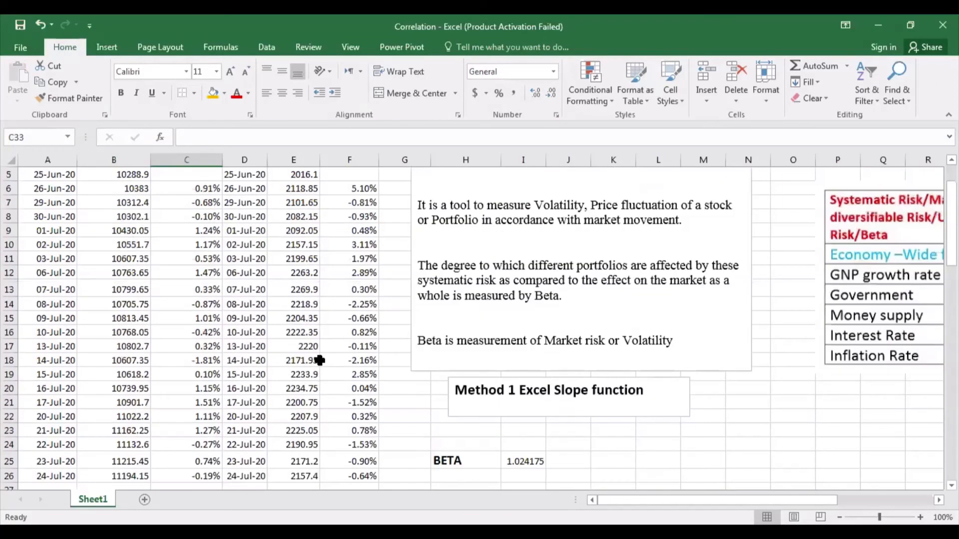
{"action": "left_click", "coordinate": [357, 251]}
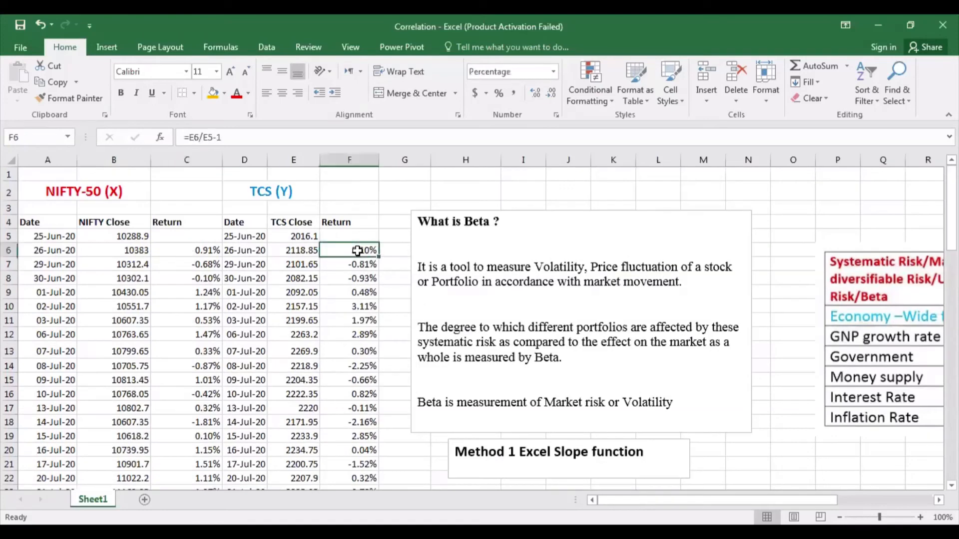
{"action": "key", "text": "ctrl+shift+Down"}
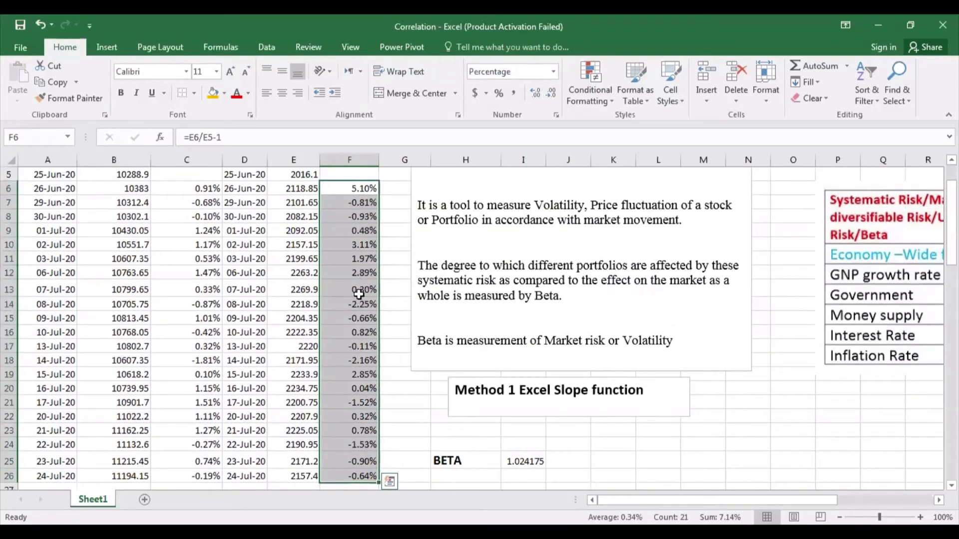
{"action": "key", "text": "ctrl+c"}
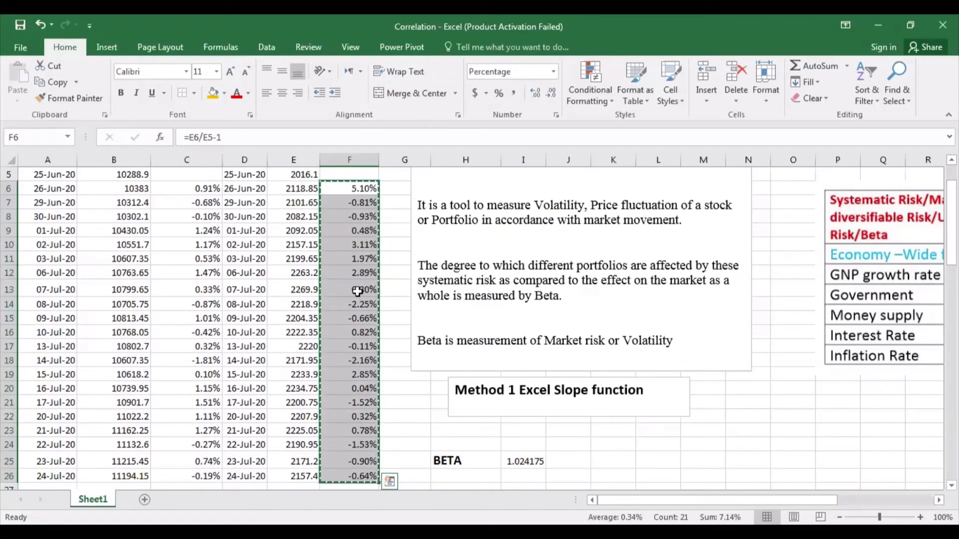
{"action": "scroll", "coordinate": [257, 377], "scroll_direction": "down", "scroll_amount": 3}
{"action": "left_click", "coordinate": [188, 444]}
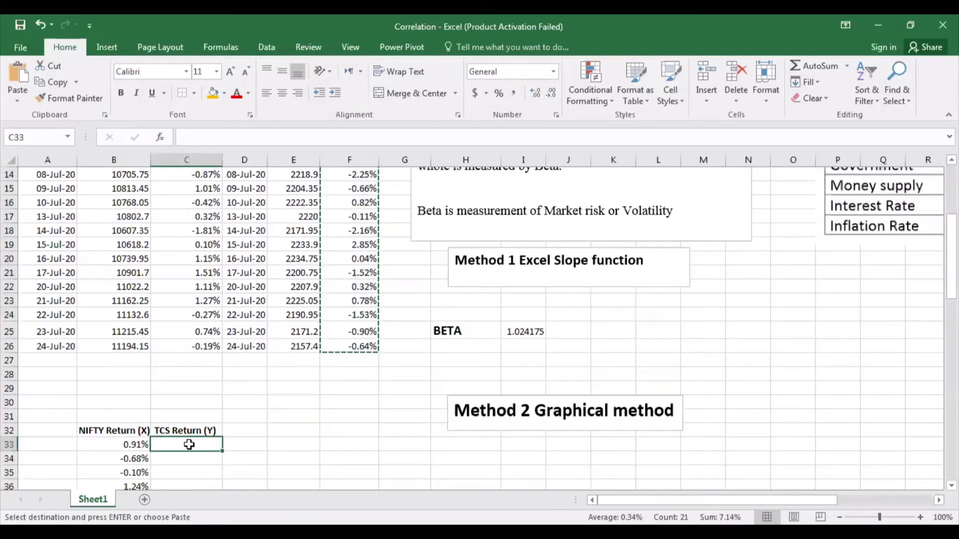
{"action": "key", "text": "ctrl+alt+v"}
{"action": "left_click", "coordinate": [332, 262]}
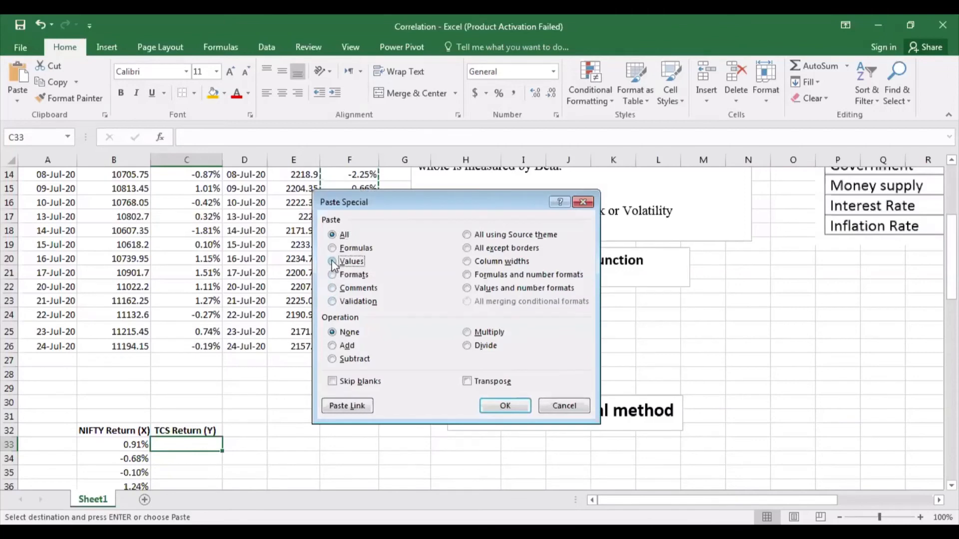
{"action": "left_click", "coordinate": [505, 406]}
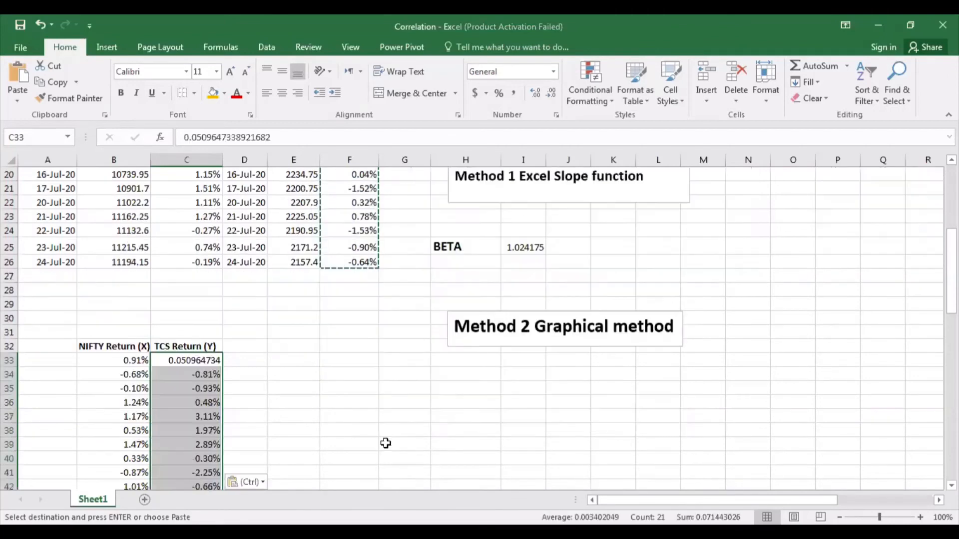
Step: Format the first pasted TCS return in C33 as a percentage with two decimal places
{"action": "left_click", "coordinate": [190, 360]}
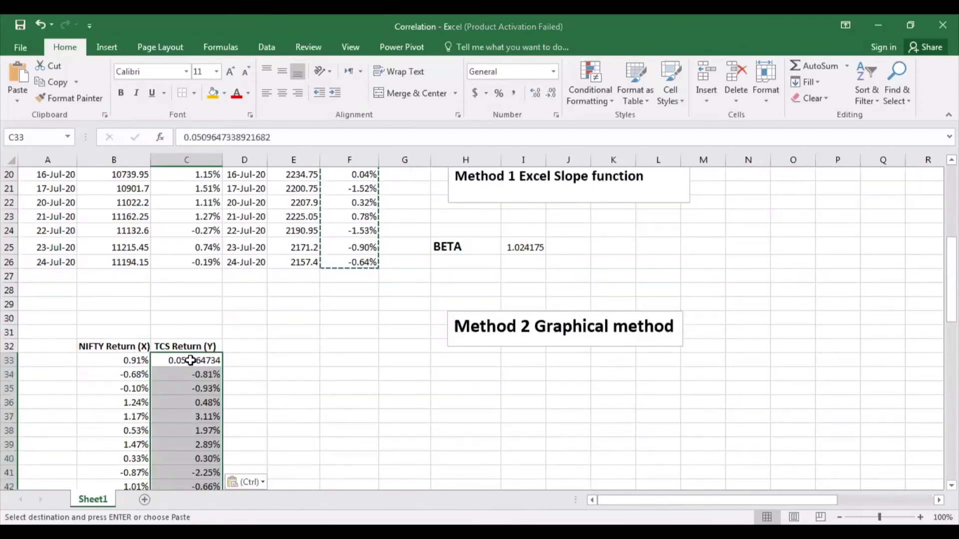
{"action": "left_click", "coordinate": [498, 93]}
{"action": "left_click", "coordinate": [538, 94]}
{"action": "left_click", "coordinate": [538, 94]}
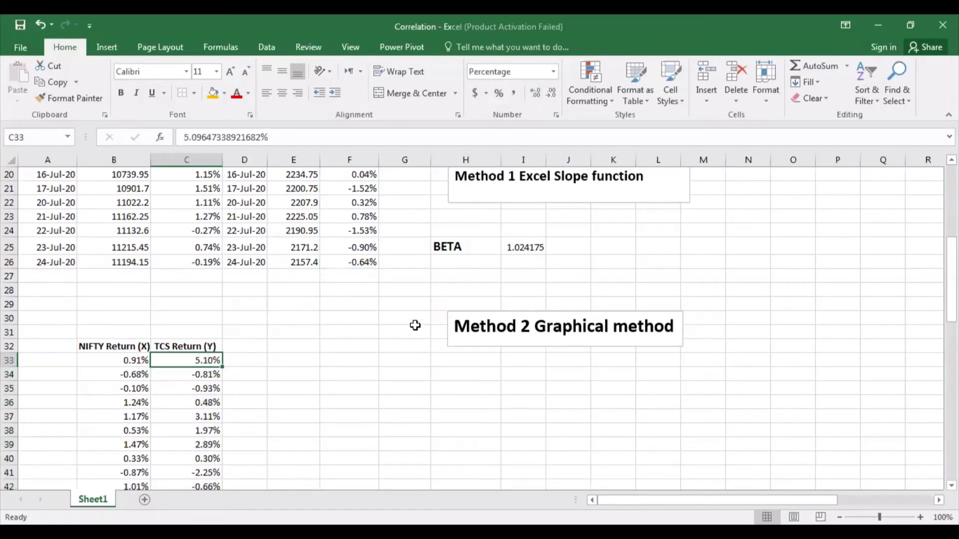
Step: Insert a markers-only scatter chart of the NIFTY and TCS returns in B32:C53, headers included
{"action": "scroll", "coordinate": [352, 402], "scroll_direction": "up", "scroll_amount": 5}
{"action": "scroll", "coordinate": [352, 402], "scroll_direction": "down", "scroll_amount": 5}
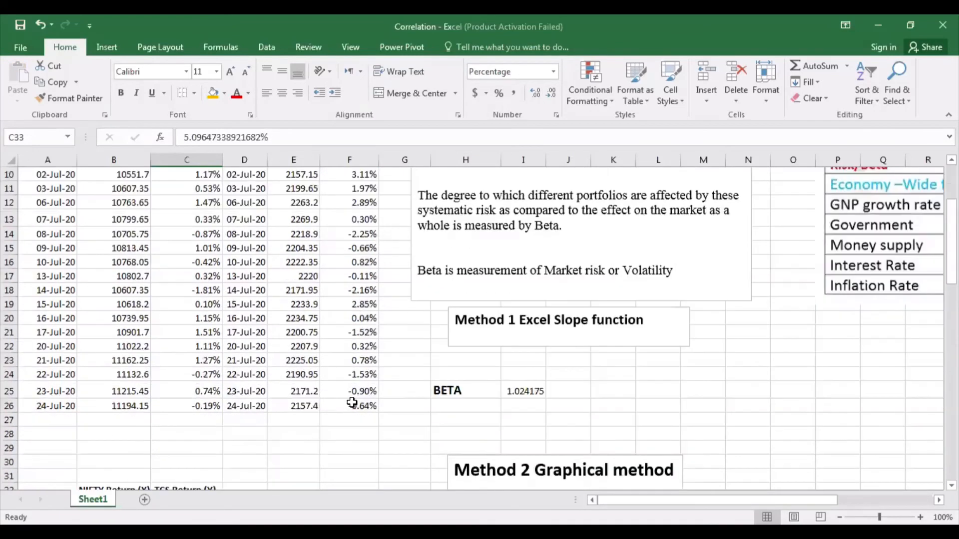
{"action": "scroll", "coordinate": [352, 402], "scroll_direction": "down", "scroll_amount": 2}
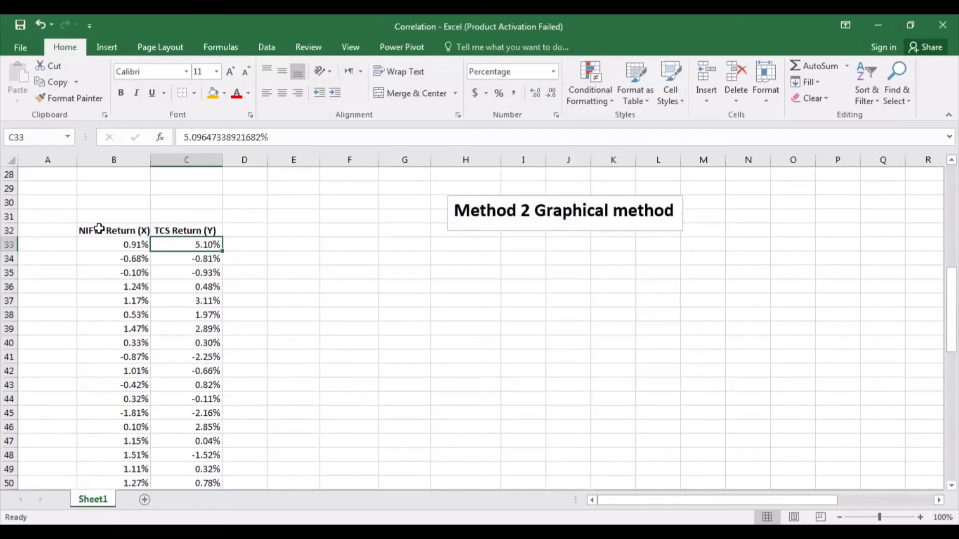
{"action": "left_click_drag", "start_coordinate": [100, 230], "coordinate": [176, 230]}
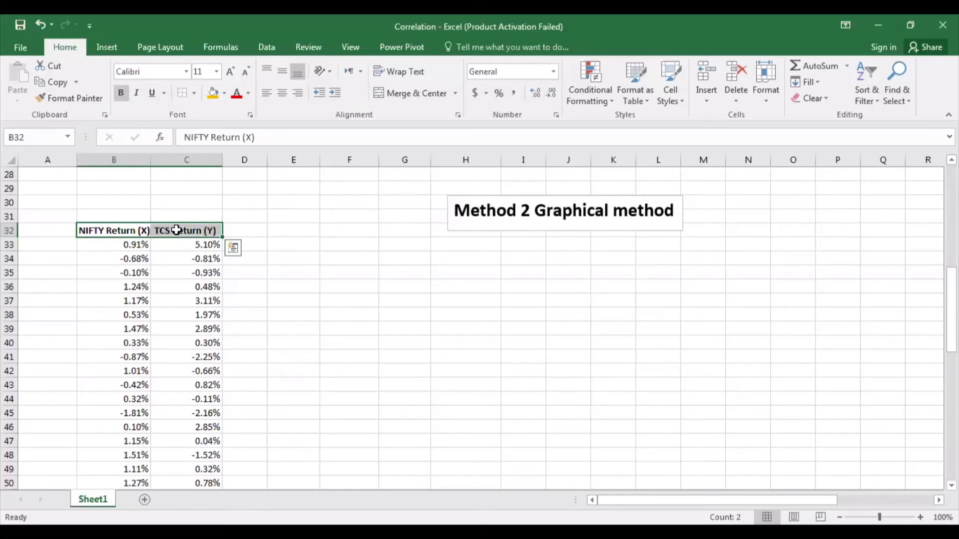
{"action": "key", "text": "ctrl+shift+Down"}
{"action": "scroll", "coordinate": [177, 230], "scroll_direction": "down", "scroll_amount": 3}
{"action": "scroll", "coordinate": [180, 240], "scroll_direction": "up", "scroll_amount": 4}
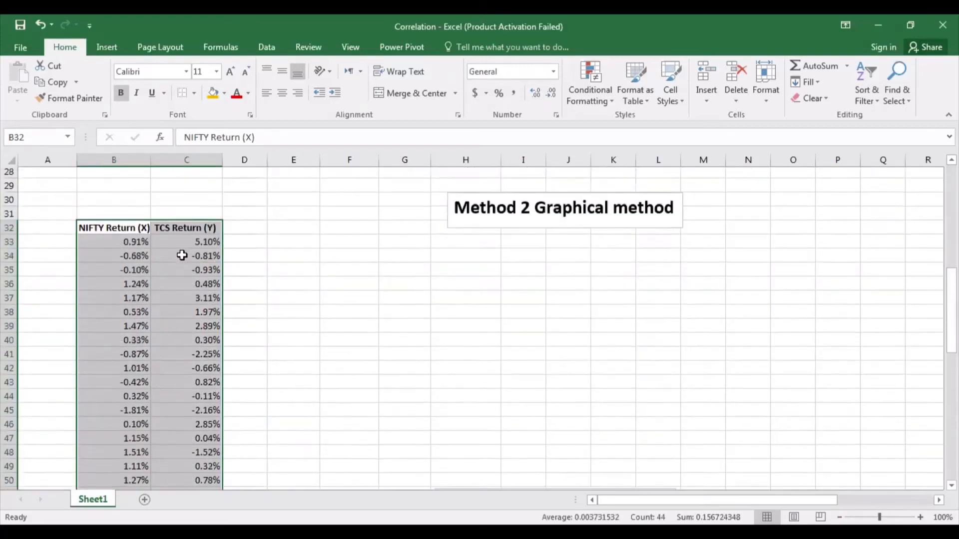
{"action": "left_click", "coordinate": [107, 46]}
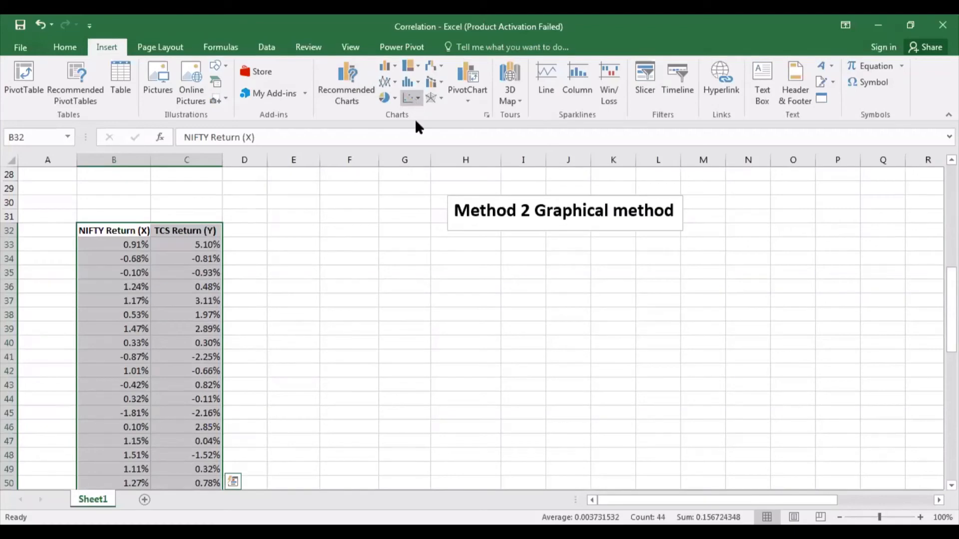
{"action": "left_click", "coordinate": [411, 98]}
{"action": "left_click", "coordinate": [421, 142]}
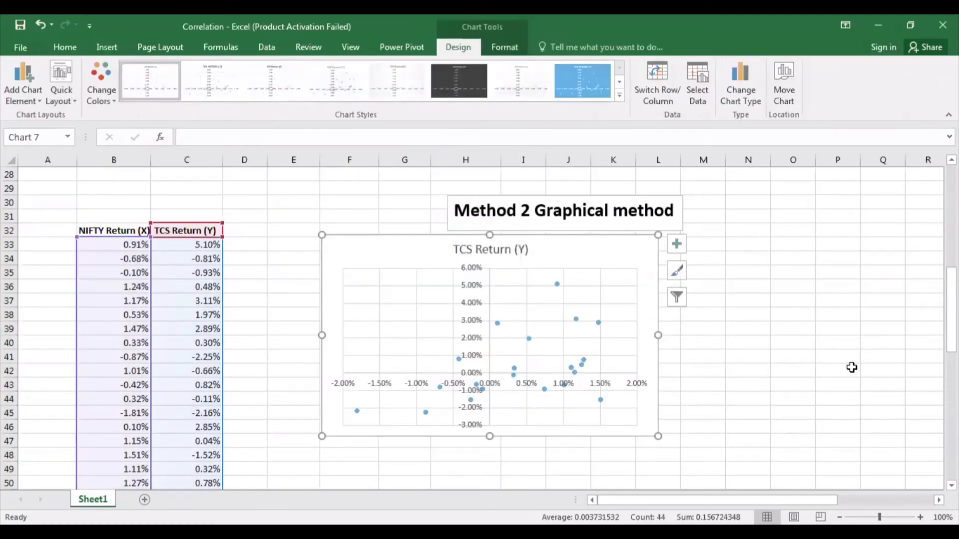
Step: Add a linear trendline with its equation displayed to the TCS return series, and move the equation beside the chart title
{"action": "left_click", "coordinate": [557, 283]}
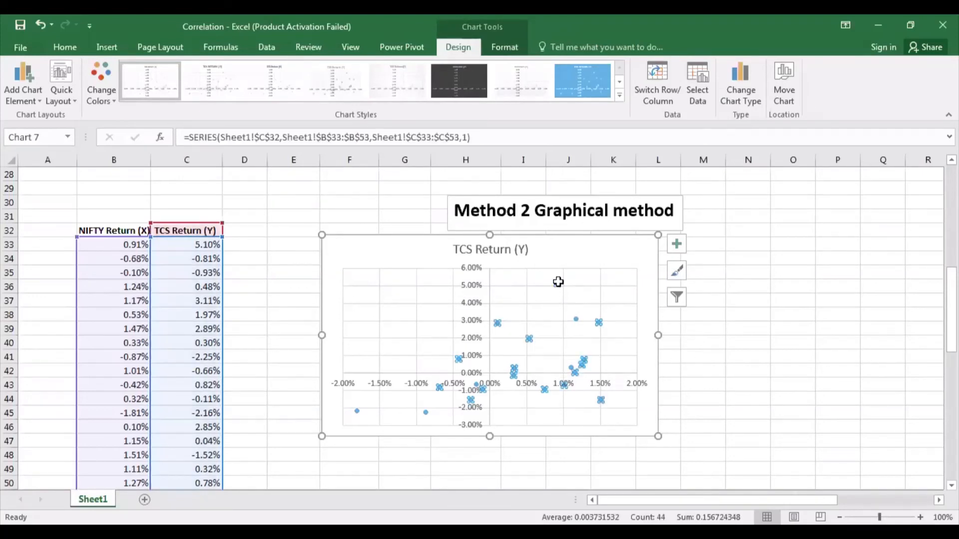
{"action": "right_click", "coordinate": [558, 282]}
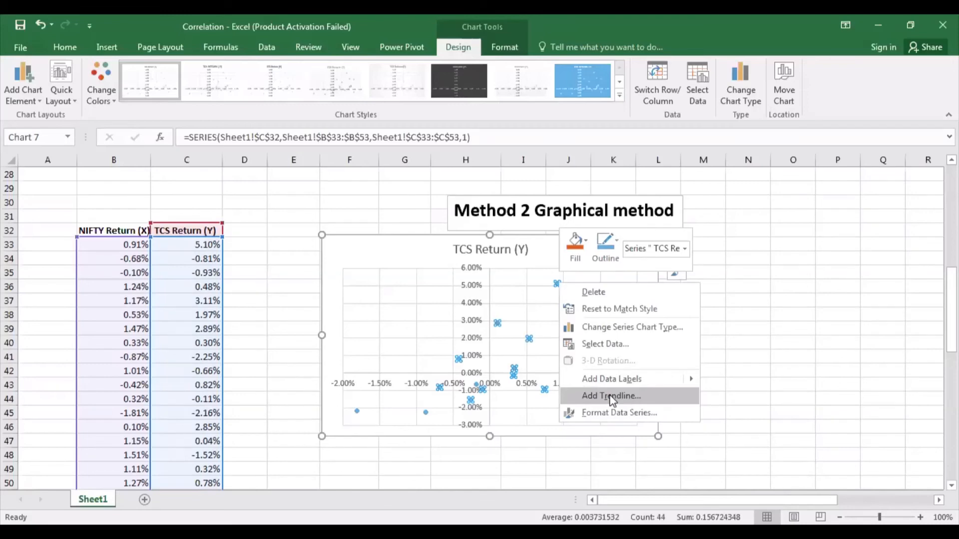
{"action": "left_click", "coordinate": [611, 398]}
{"action": "scroll", "coordinate": [815, 449], "scroll_direction": "down", "scroll_amount": 3}
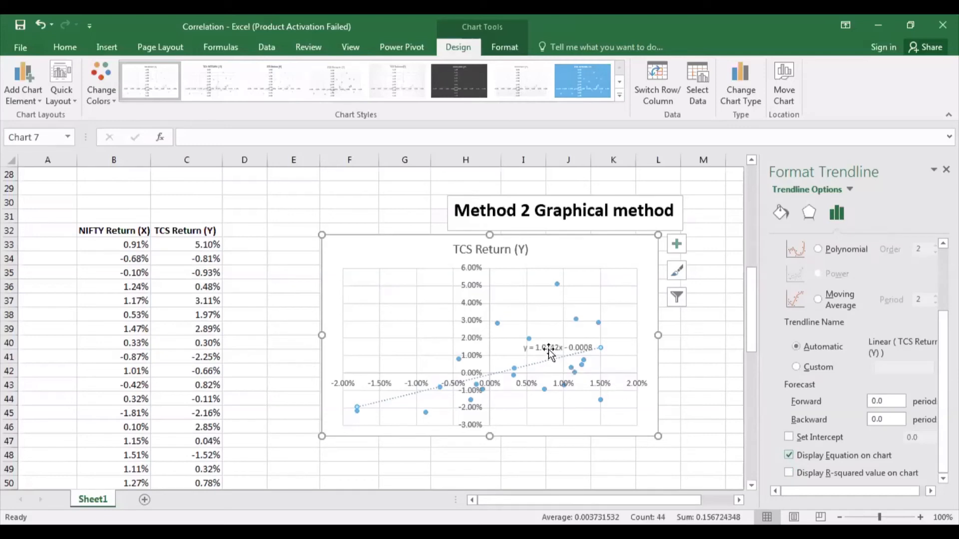
{"action": "left_click_drag", "start_coordinate": [550, 350], "coordinate": [580, 250]}
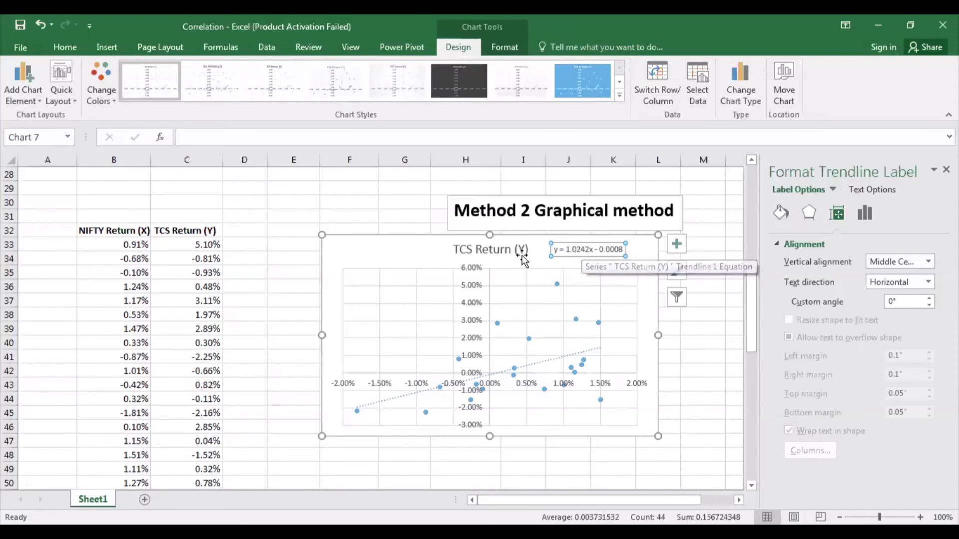
Step: Open the Regression tool from the Data Analysis tools for the Method 3 Regression method
{"action": "scroll", "coordinate": [353, 369], "scroll_direction": "down", "scroll_amount": 5}
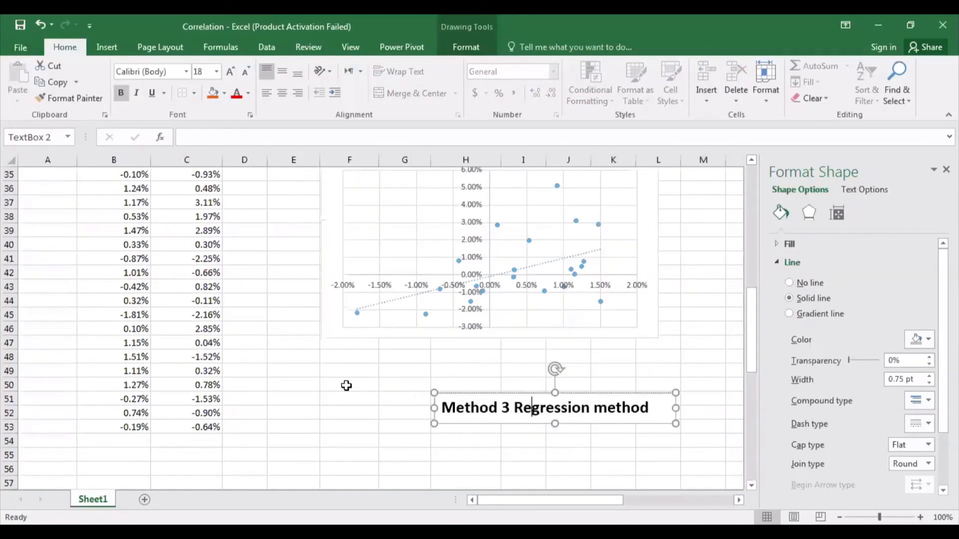
{"action": "scroll", "coordinate": [506, 457], "scroll_direction": "down", "scroll_amount": 1}
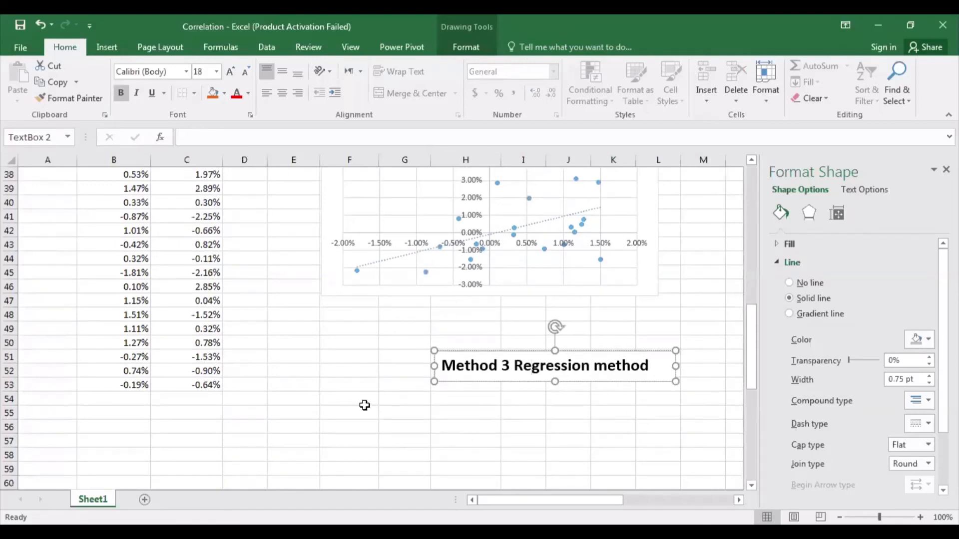
{"action": "scroll", "coordinate": [357, 401], "scroll_direction": "up", "scroll_amount": 1}
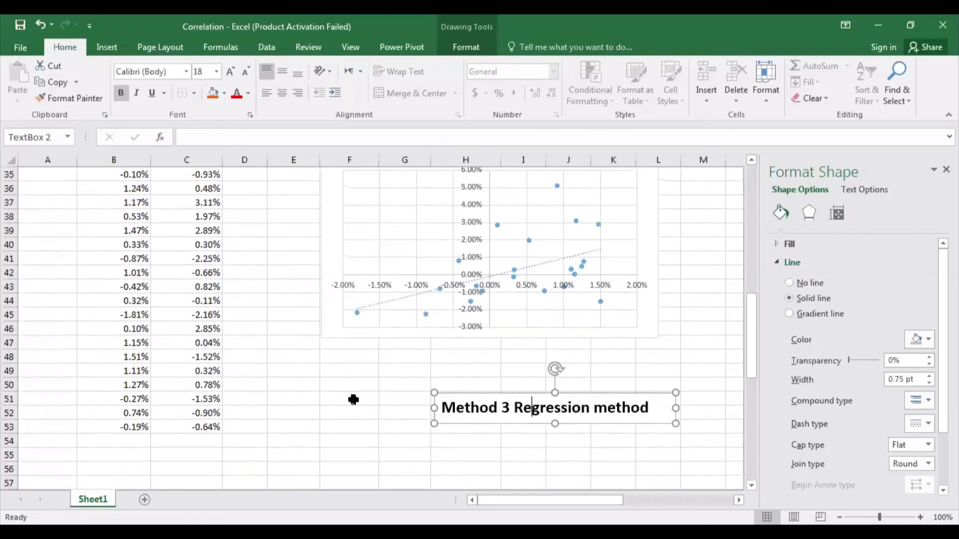
{"action": "left_click", "coordinate": [268, 50]}
{"action": "left_click", "coordinate": [857, 69]}
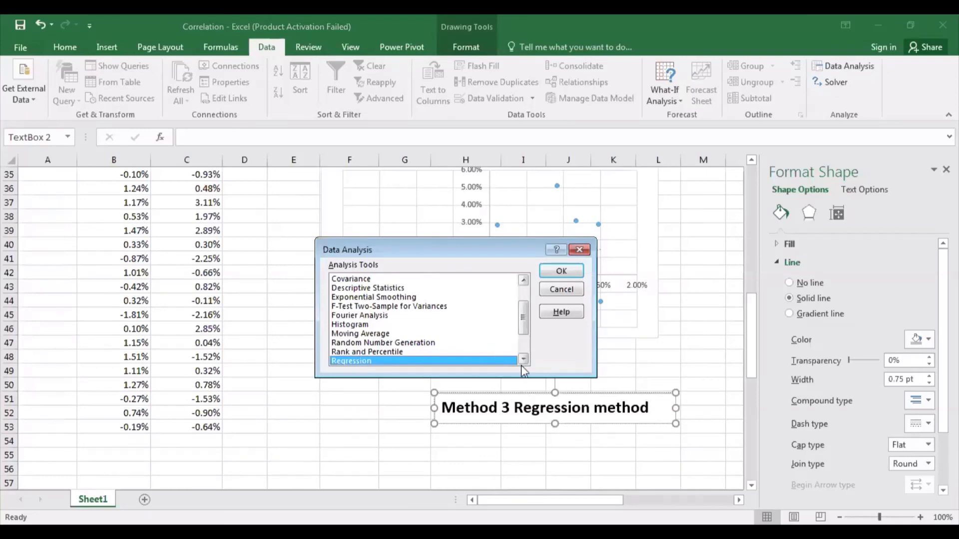
{"action": "left_click", "coordinate": [524, 358]}
{"action": "left_click", "coordinate": [523, 358]}
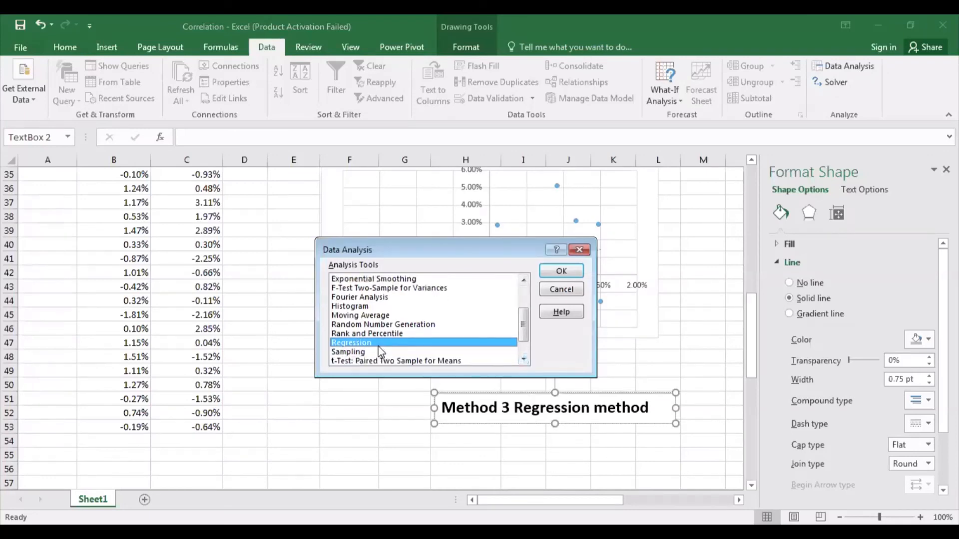
{"action": "double_click", "coordinate": [377, 344]}
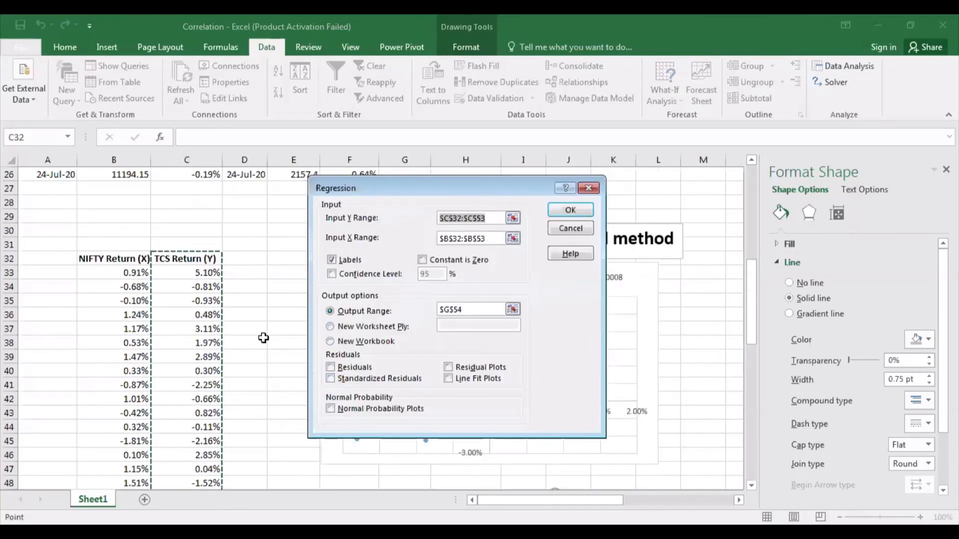
Step: Set the regression's Y range to the TCS returns C32:C53 and its X range to the NIFTY returns B32:B53, including headers
{"action": "left_click_drag", "start_coordinate": [489, 218], "coordinate": [436, 220]}
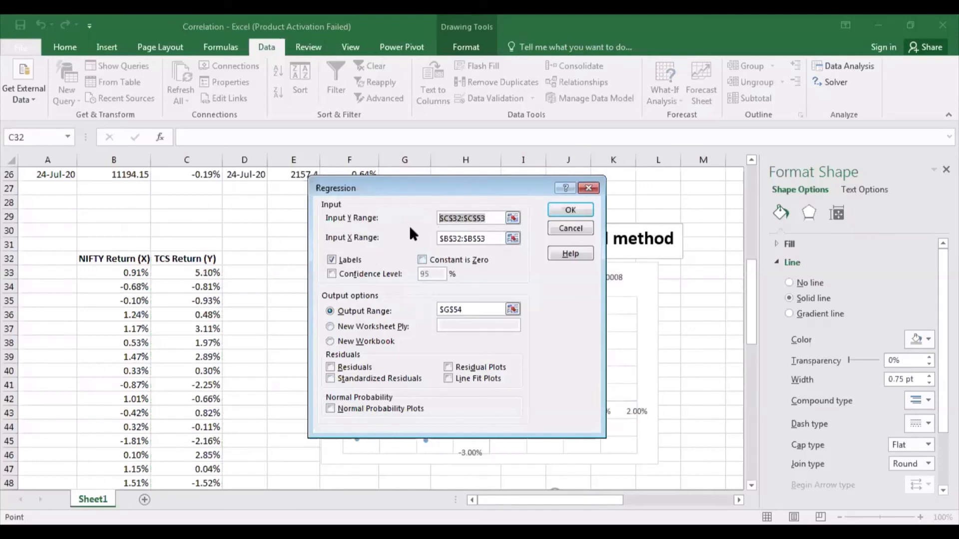
{"action": "left_click", "coordinate": [197, 259]}
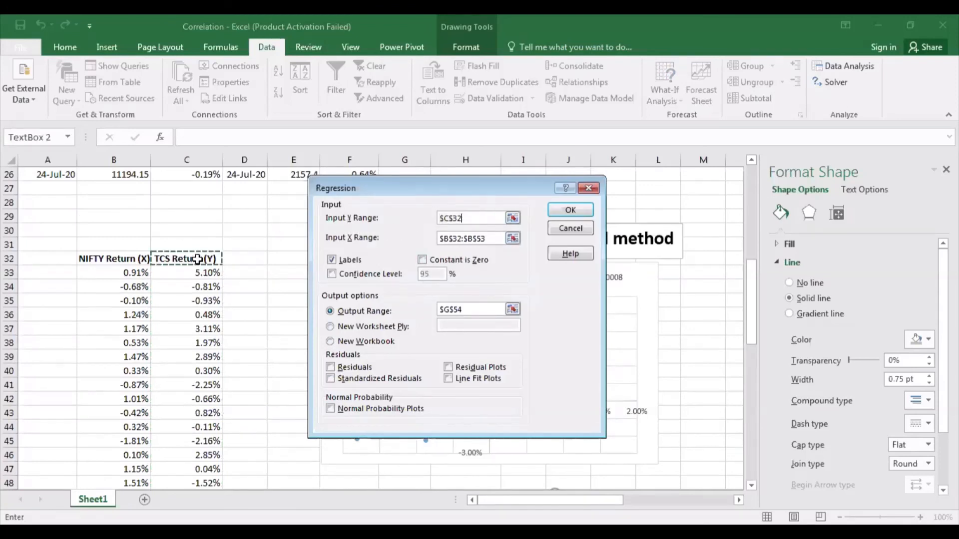
{"action": "left_click_drag", "start_coordinate": [198, 258], "coordinate": [200, 465]}
{"action": "left_click_drag", "start_coordinate": [494, 239], "coordinate": [434, 237]}
{"action": "left_click", "coordinate": [105, 179]}
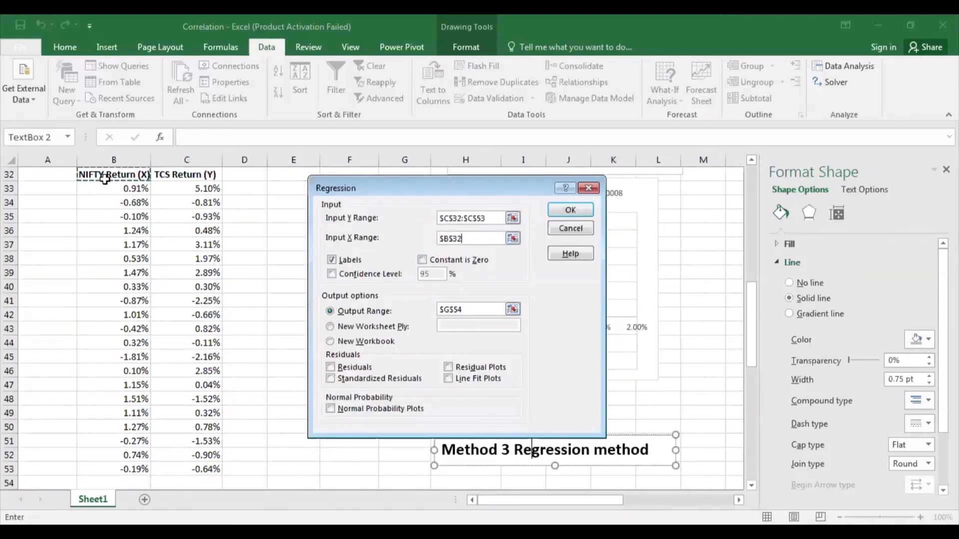
{"action": "left_click_drag", "start_coordinate": [105, 178], "coordinate": [120, 470]}
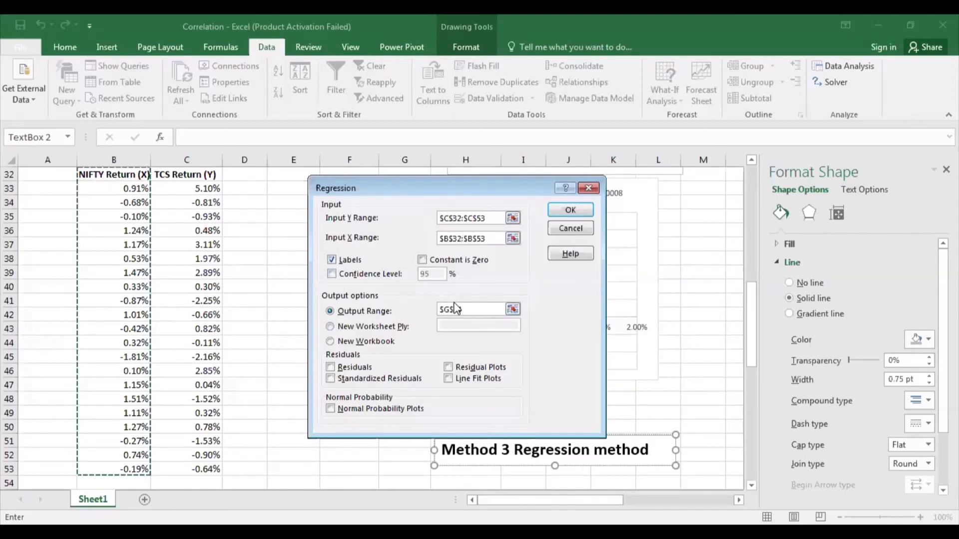
Step: Set the regression output range to H61 and run the regression
{"action": "type", "text": "54"}
{"action": "scroll", "coordinate": [463, 458], "scroll_direction": "down", "scroll_amount": 3}
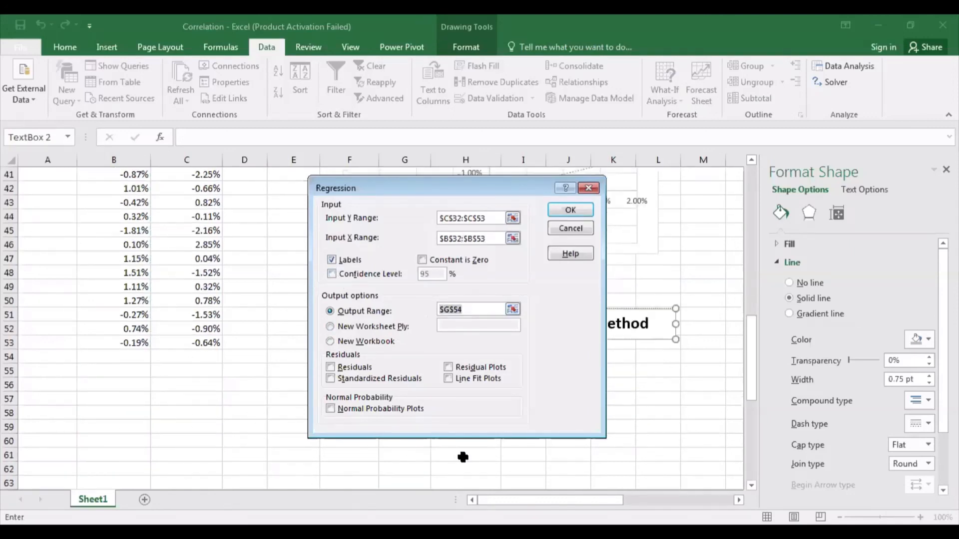
{"action": "left_click", "coordinate": [462, 458]}
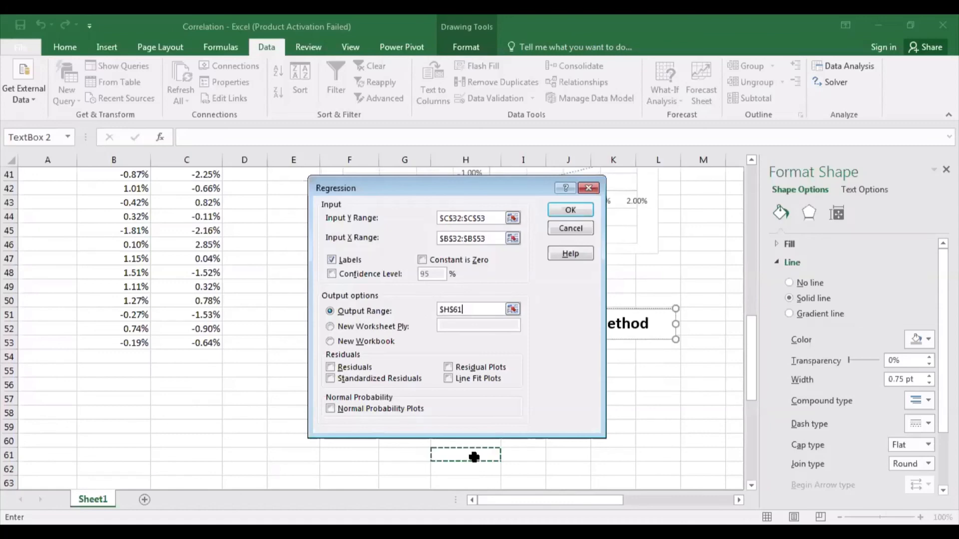
{"action": "left_click", "coordinate": [577, 210]}
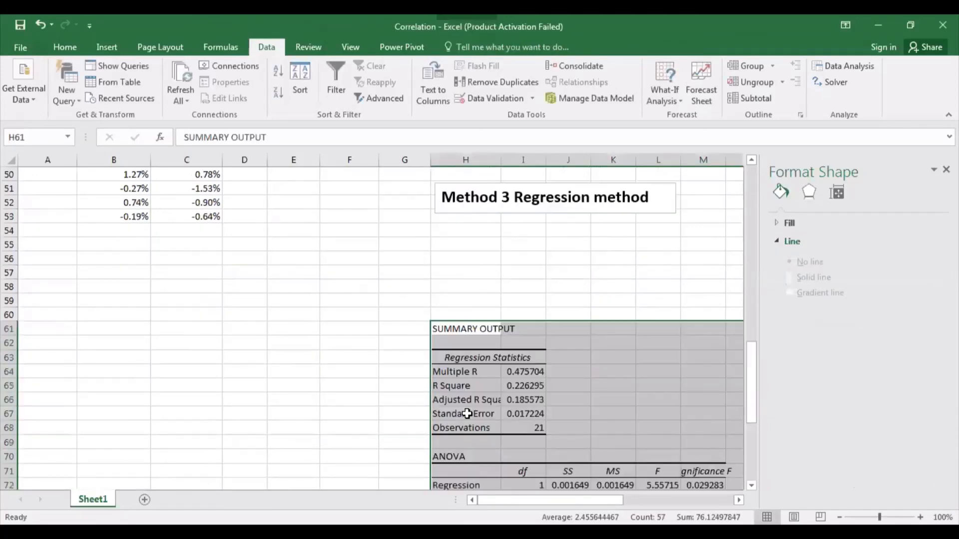
Step: Review the regression summary's coefficients, the scatter chart's trendline equation and the return data at the start of the sheet
{"action": "scroll", "coordinate": [467, 414], "scroll_direction": "down", "scroll_amount": 3}
{"action": "scroll", "coordinate": [467, 413], "scroll_direction": "up", "scroll_amount": 3}
{"action": "scroll", "coordinate": [467, 414], "scroll_direction": "down", "scroll_amount": 5}
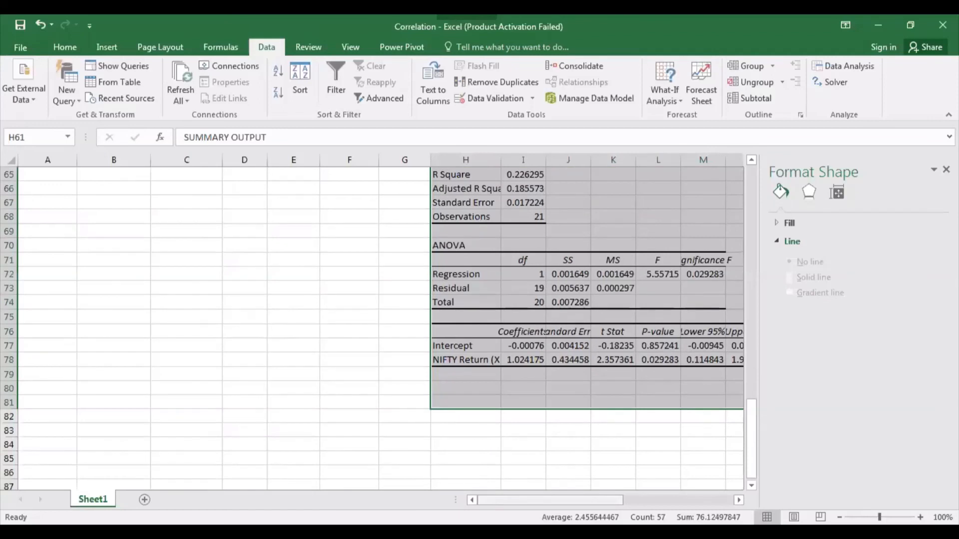
{"action": "scroll", "coordinate": [367, 452], "scroll_direction": "right", "scroll_amount": 3}
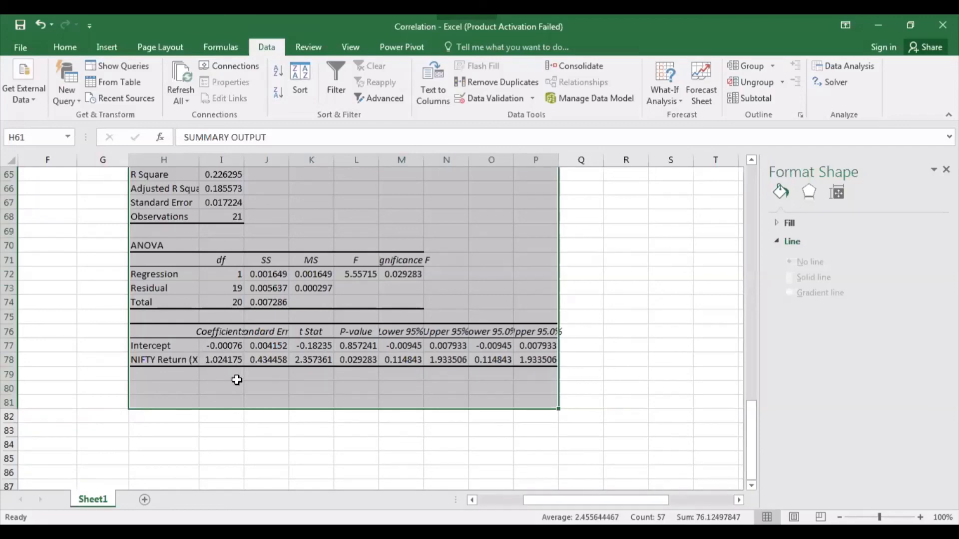
{"action": "scroll", "coordinate": [209, 369], "scroll_direction": "up", "scroll_amount": 2}
{"action": "scroll", "coordinate": [209, 368], "scroll_direction": "up", "scroll_amount": 11}
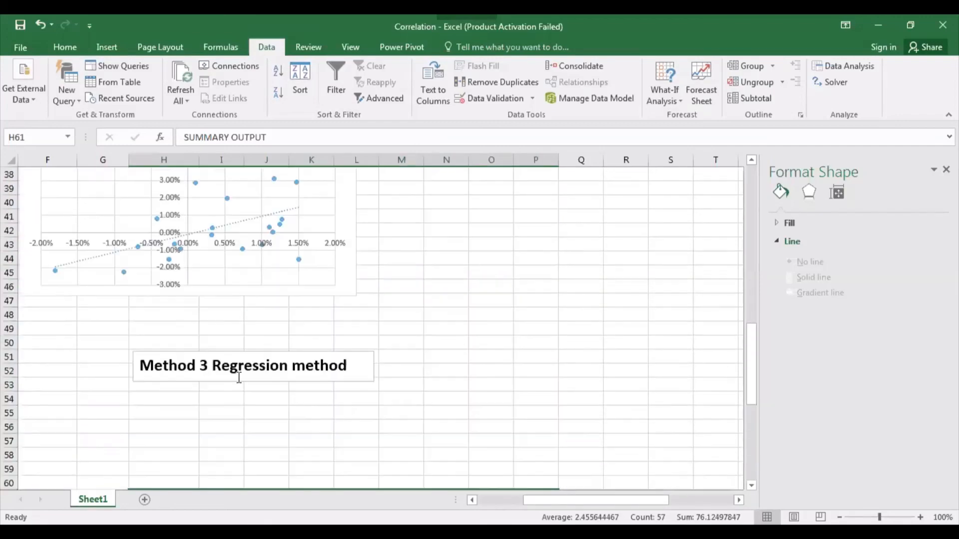
{"action": "left_click_drag", "start_coordinate": [634, 501], "coordinate": [589, 501]}
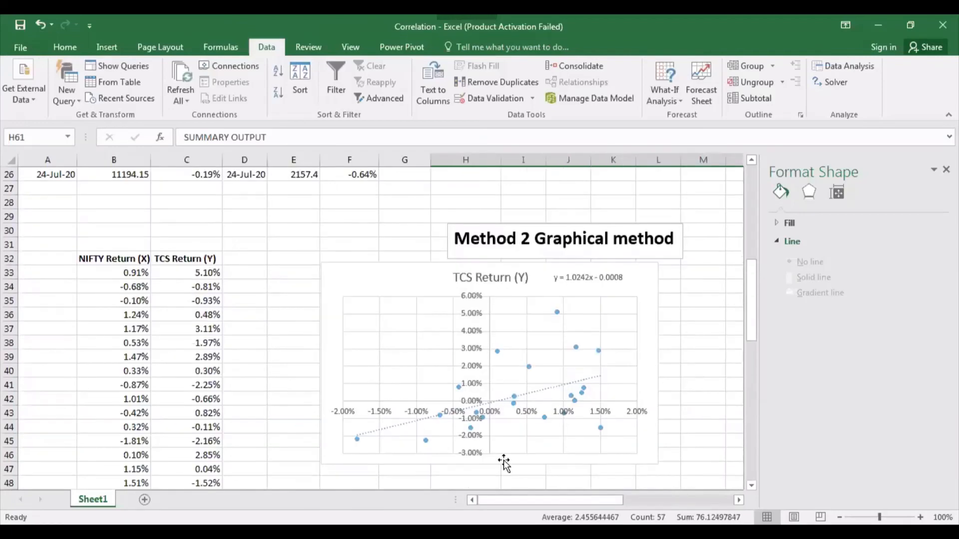
{"action": "scroll", "coordinate": [505, 460], "scroll_direction": "up", "scroll_amount": 3}
{"action": "scroll", "coordinate": [372, 415], "scroll_direction": "up", "scroll_amount": 3}
{"action": "scroll", "coordinate": [371, 411], "scroll_direction": "up", "scroll_amount": 3}
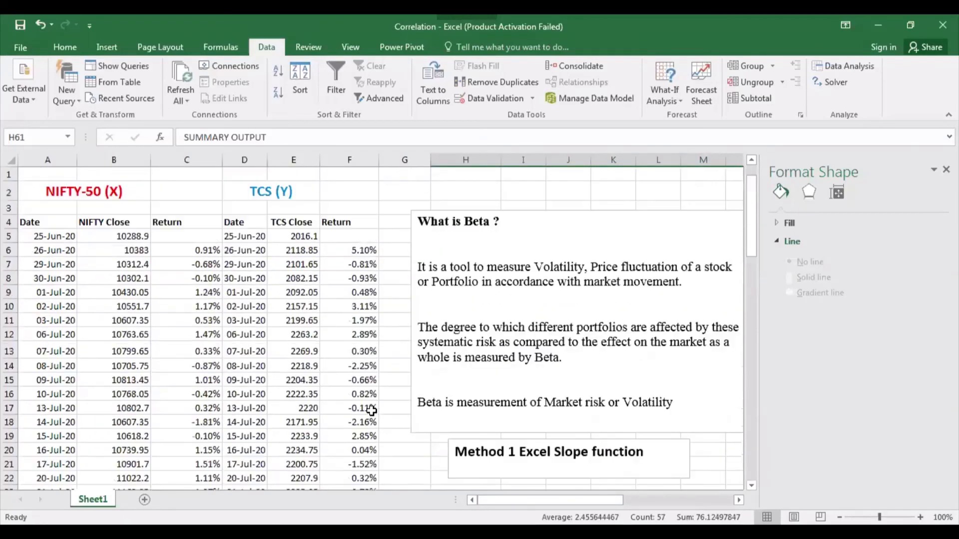